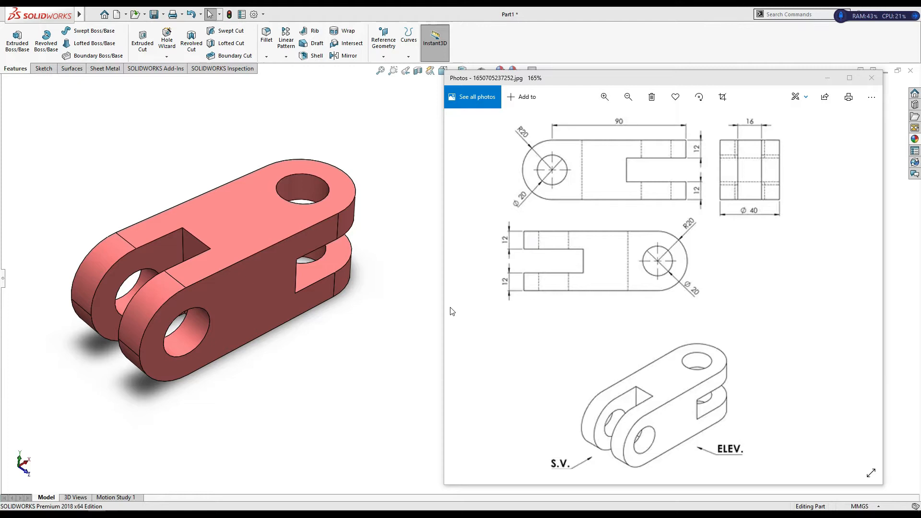
Step: Minimize the reference drawing and create a new part document
{"action": "left_click", "coordinate": [827, 79]}
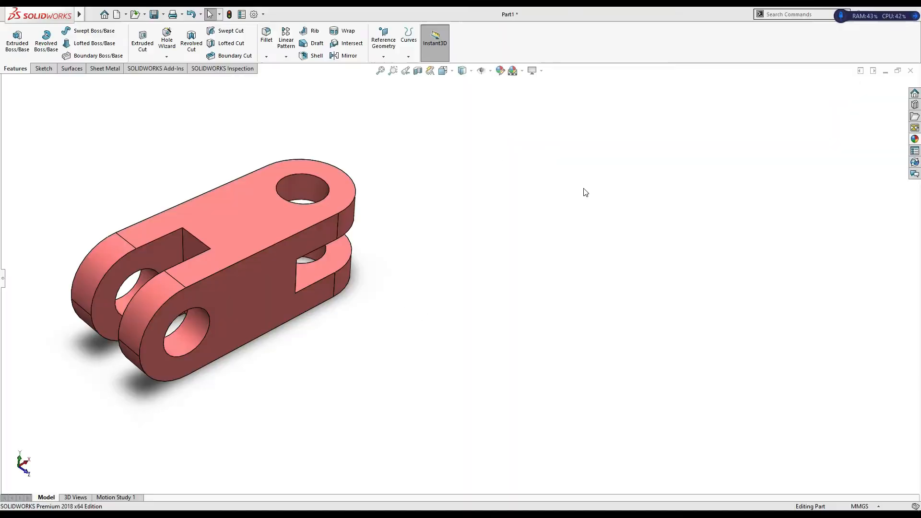
{"action": "left_click", "coordinate": [117, 14]}
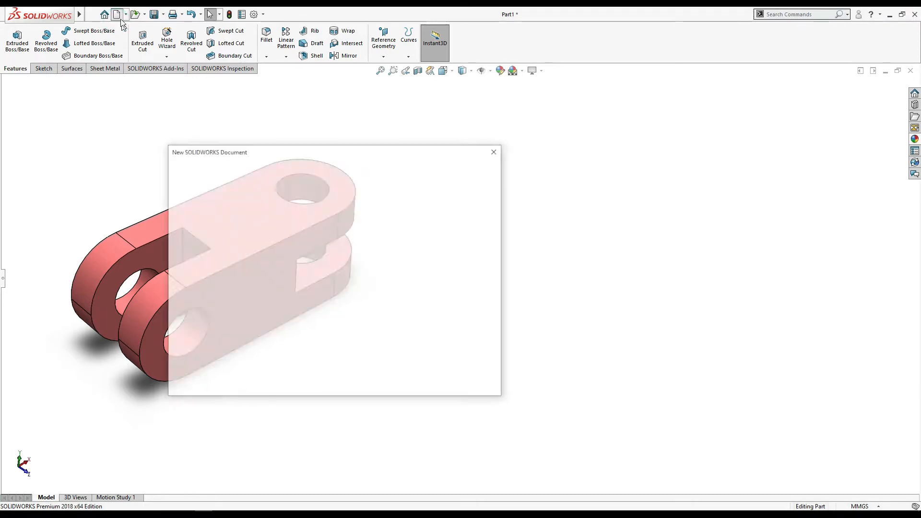
{"action": "left_click", "coordinate": [223, 250]}
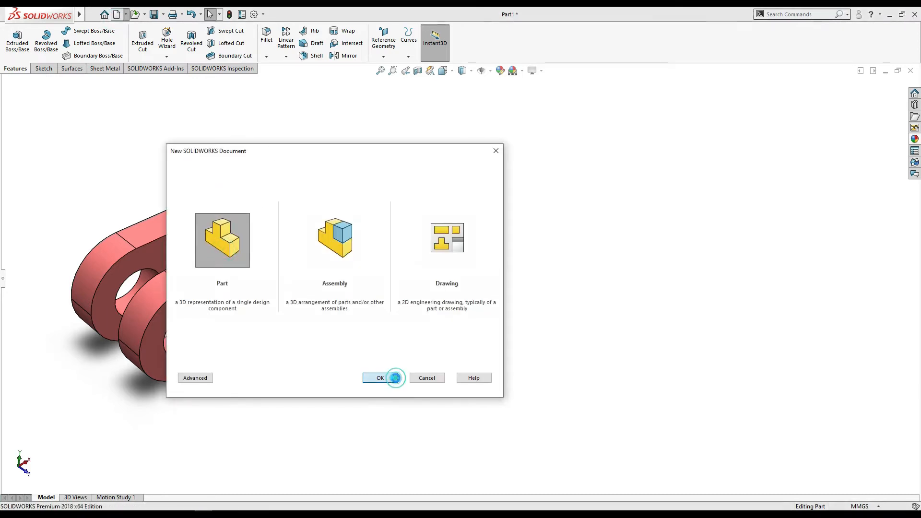
{"action": "left_click", "coordinate": [380, 378]}
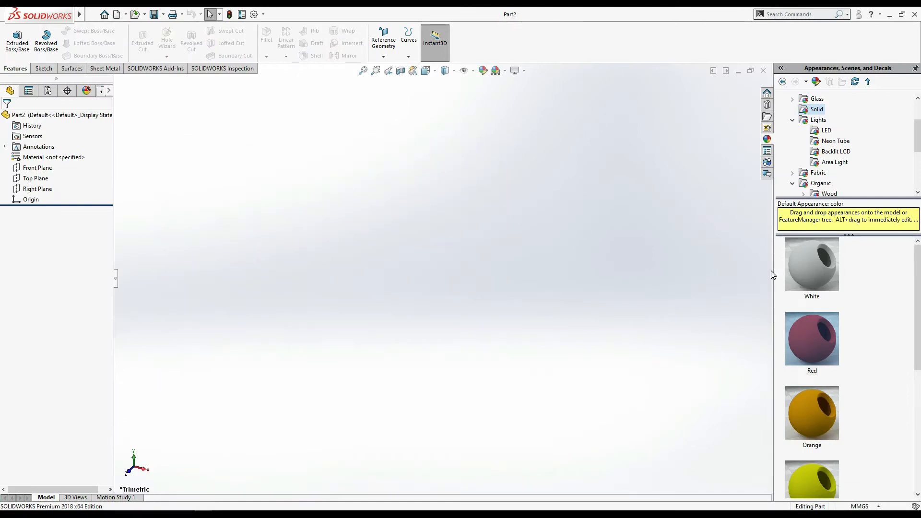
{"action": "left_click", "coordinate": [773, 269]}
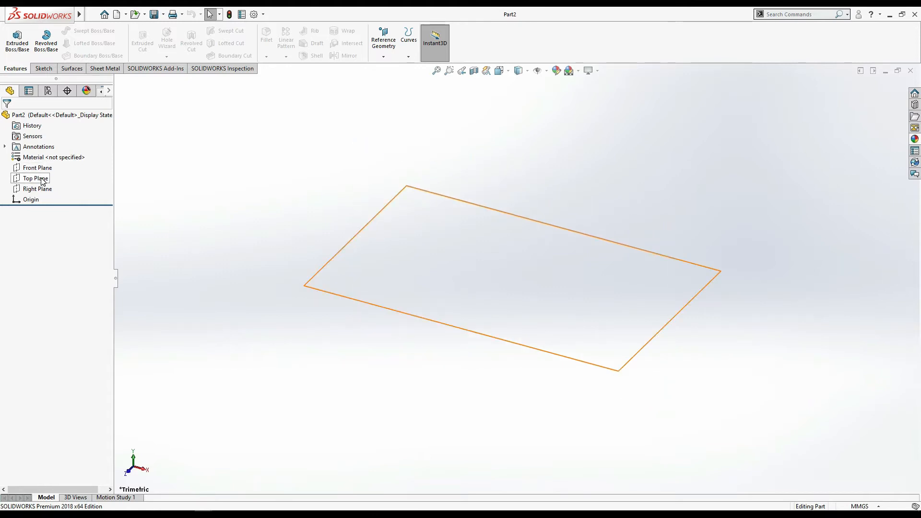
Step: Sketch a center rectangle about 116 by 58 mm on the Top Plane, centered on the origin
{"action": "left_click", "coordinate": [42, 178]}
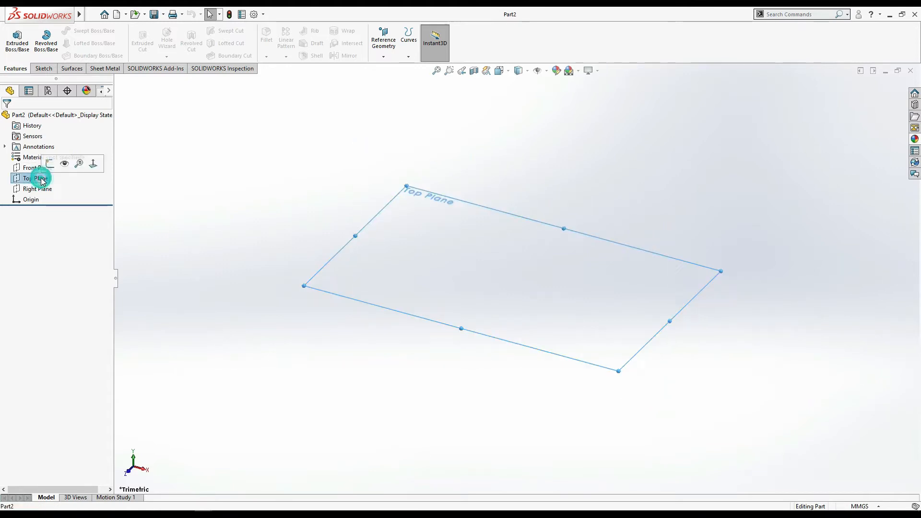
{"action": "left_click", "coordinate": [53, 162]}
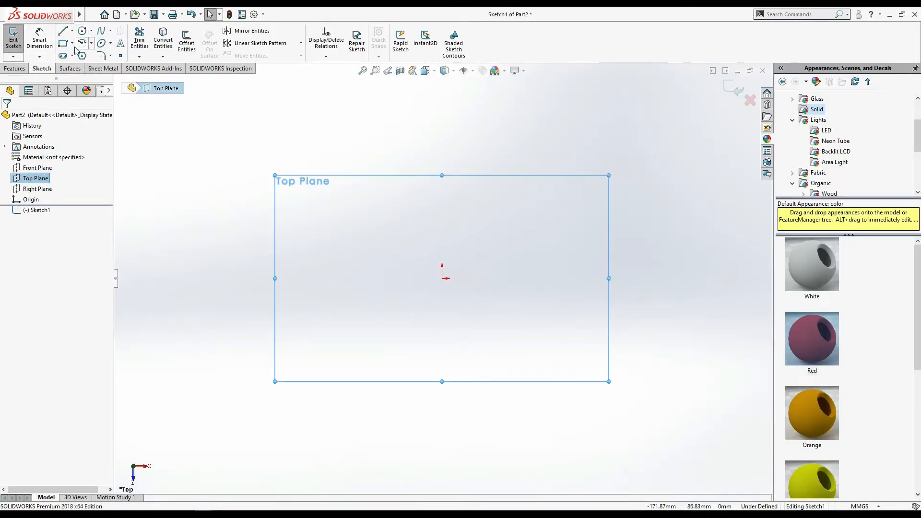
{"action": "left_click", "coordinate": [70, 47]}
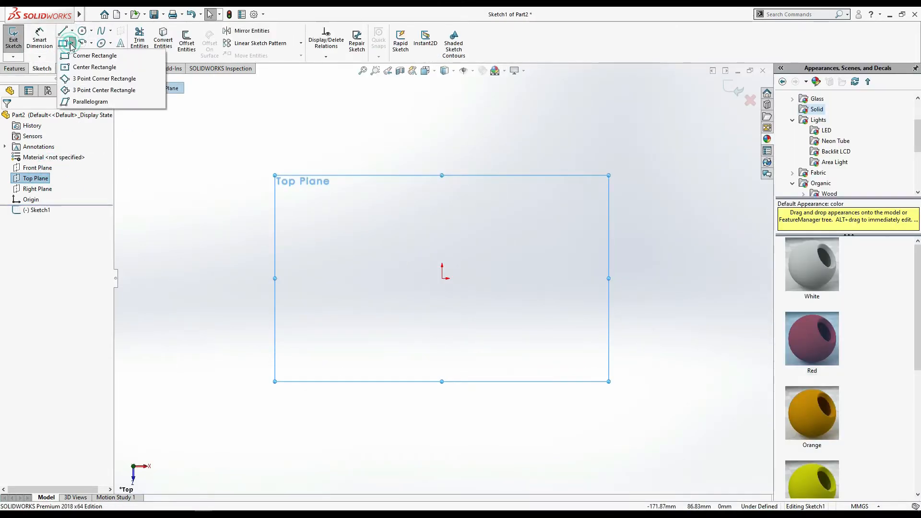
{"action": "left_click", "coordinate": [71, 69]}
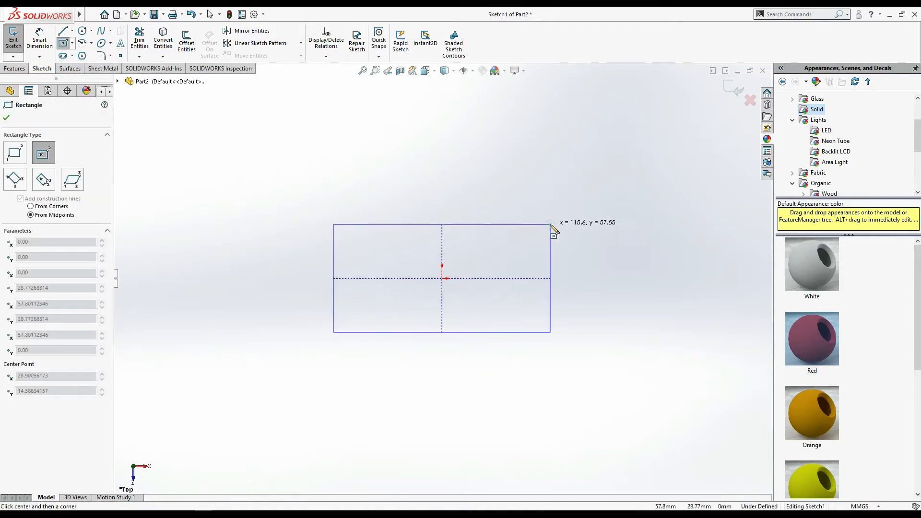
{"action": "left_click", "coordinate": [550, 223]}
{"action": "left_click", "coordinate": [23, 70]}
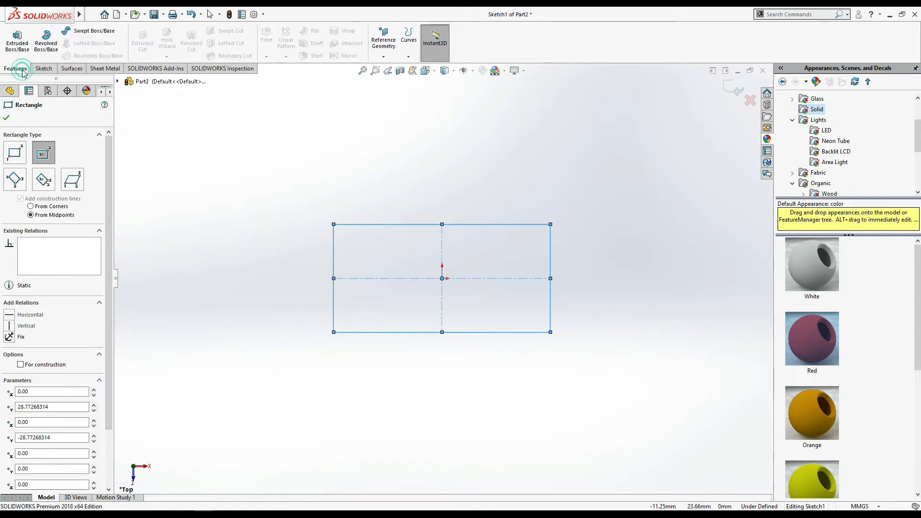
{"action": "left_click", "coordinate": [42, 69]}
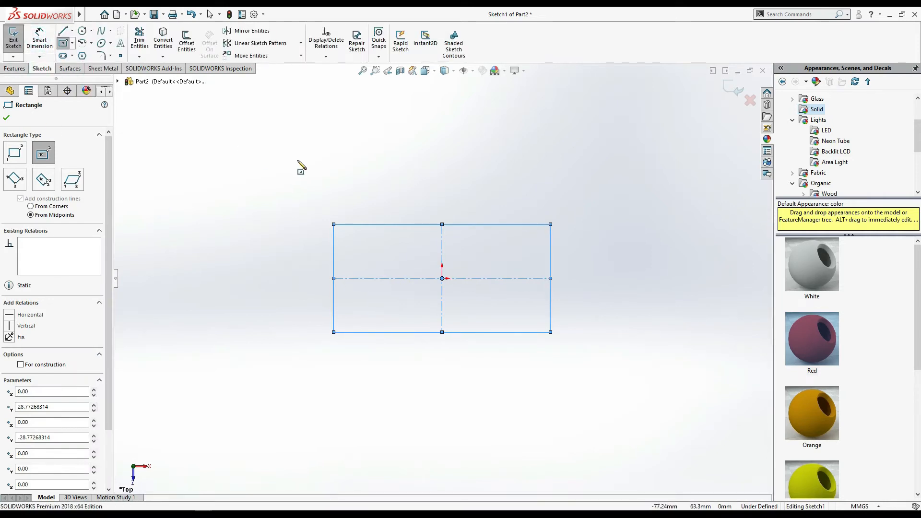
Step: Consult the overall sizes in the reference drawing in Photos and dimension the rectangle's horizontal side as 110 mm in SOLIDWORKS
{"action": "key", "text": "alt+Tab"}
{"action": "scroll", "coordinate": [412, 236], "scroll_direction": "up", "scroll_amount": 5}
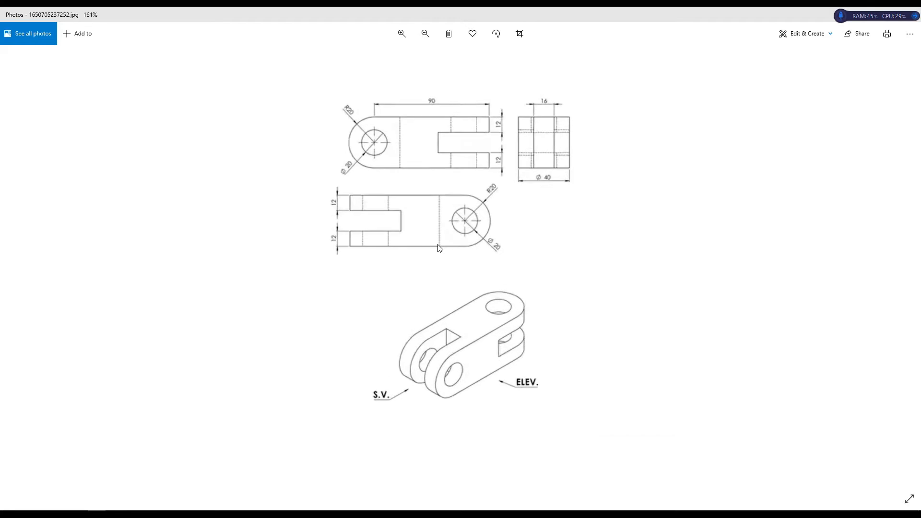
{"action": "left_click", "coordinate": [450, 175]}
{"action": "left_click_drag", "start_coordinate": [462, 232], "coordinate": [482, 311]}
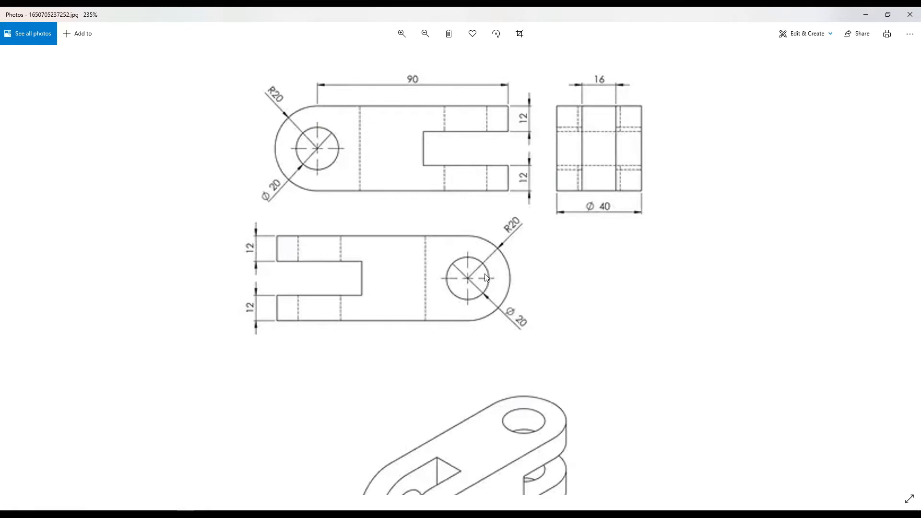
{"action": "key", "text": "alt+Tab"}
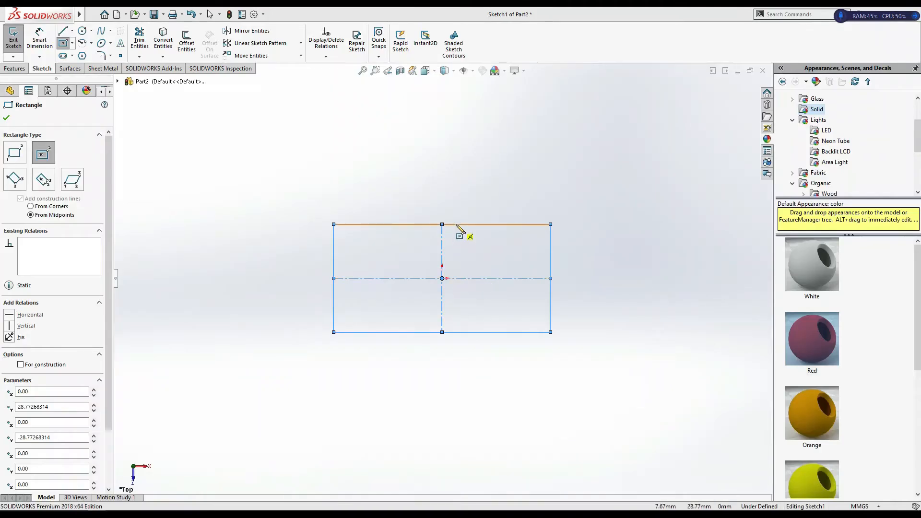
{"action": "key", "text": "Escape"}
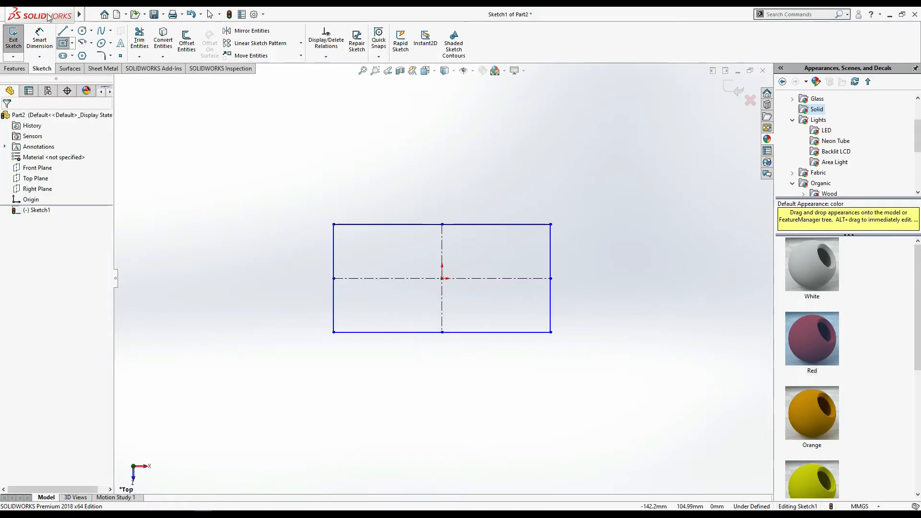
{"action": "left_click", "coordinate": [39, 41]}
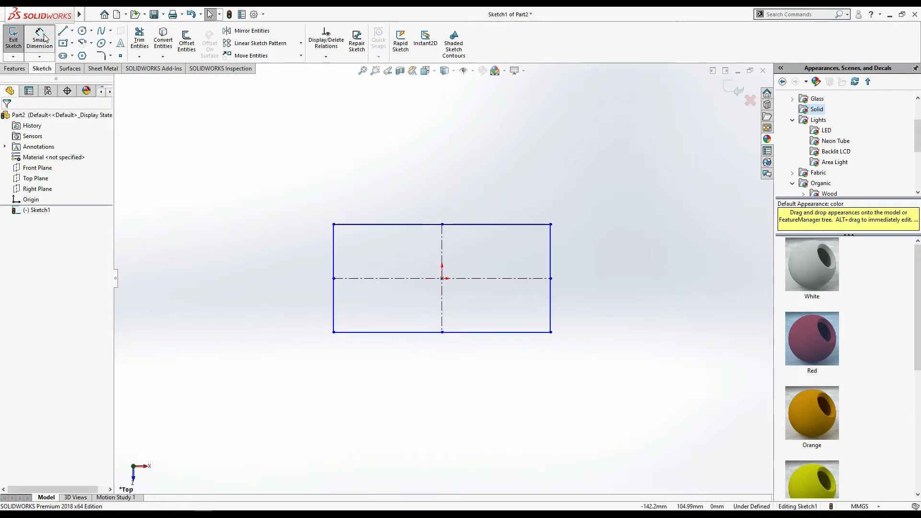
{"action": "left_click", "coordinate": [399, 170]}
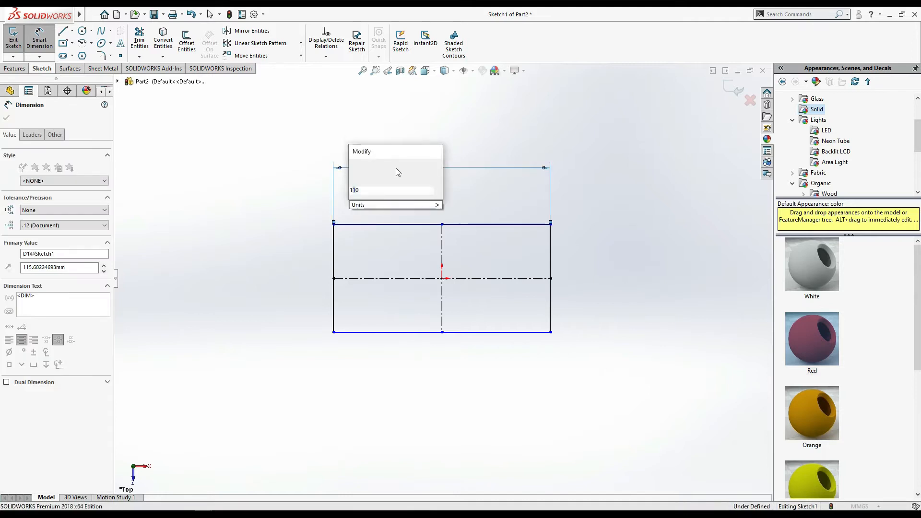
{"action": "type", "text": "110"}
{"action": "key", "text": "Return"}
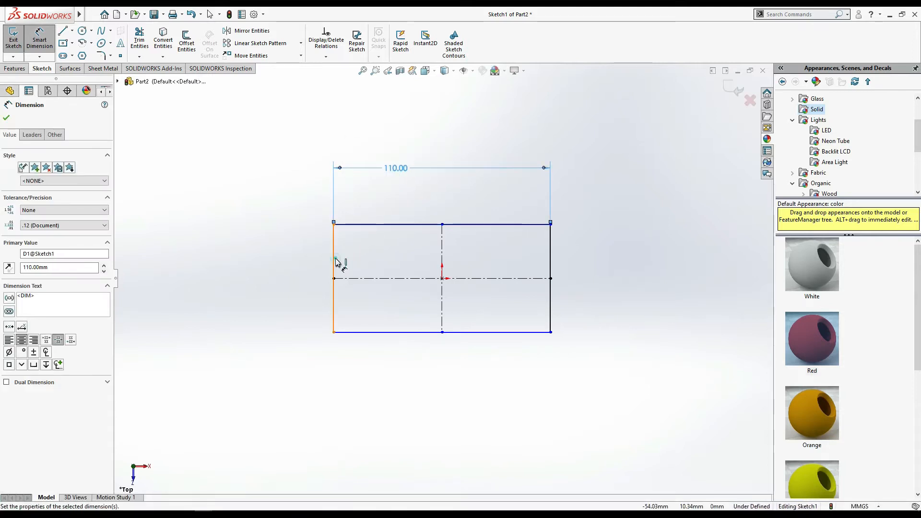
Step: Dimension the rectangle's vertical side as 40 mm
{"action": "left_click", "coordinate": [336, 261]}
{"action": "left_click", "coordinate": [292, 260]}
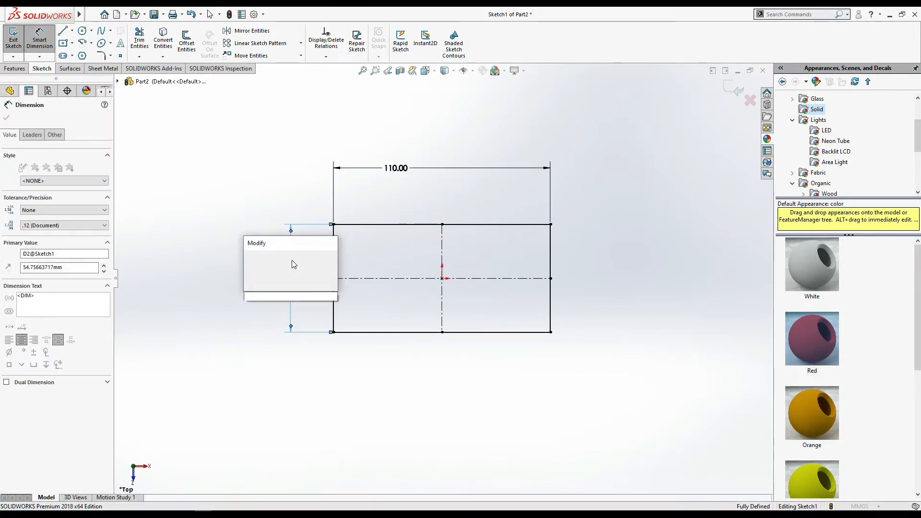
{"action": "type", "text": "40"}
{"action": "key", "text": "Return"}
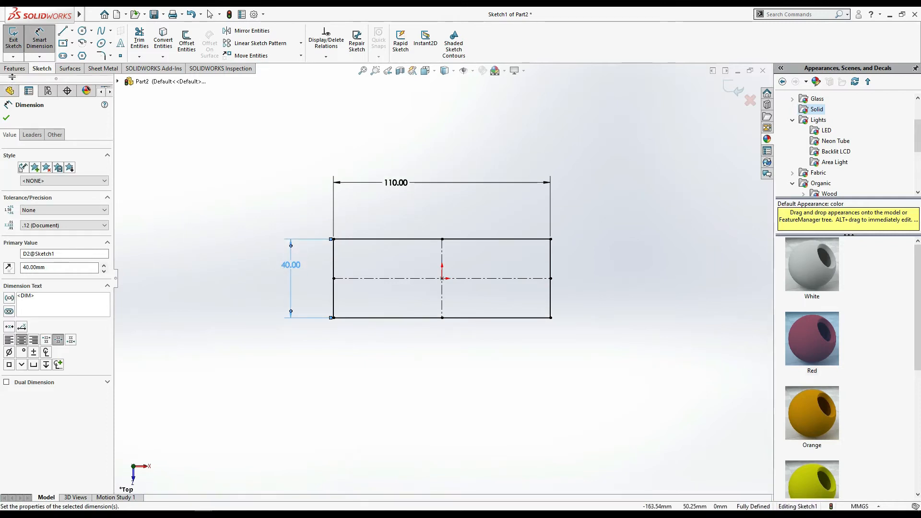
Step: Extrude the rectangle sketch as a blind boss with a depth of 40 mm
{"action": "left_click", "coordinate": [14, 68]}
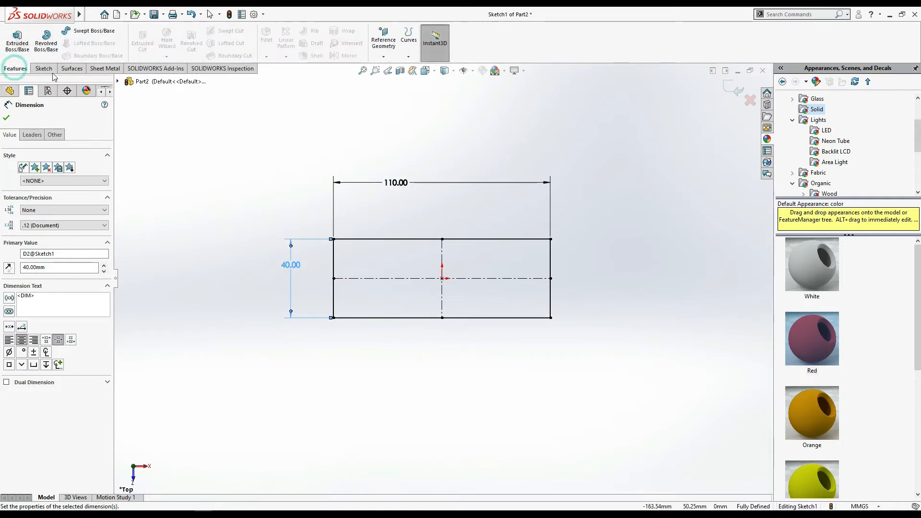
{"action": "left_click", "coordinate": [22, 46]}
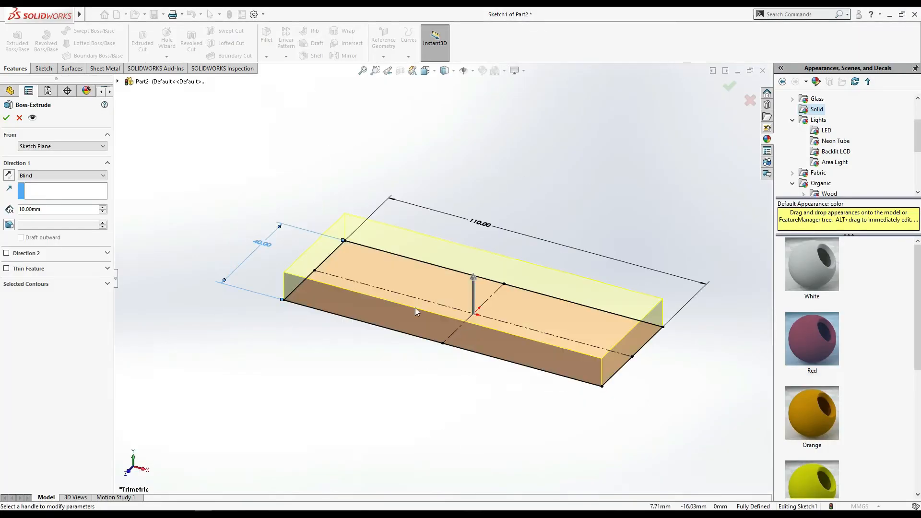
{"action": "double_click", "coordinate": [35, 210]}
{"action": "type", "text": "40"}
{"action": "key", "text": "Return"}
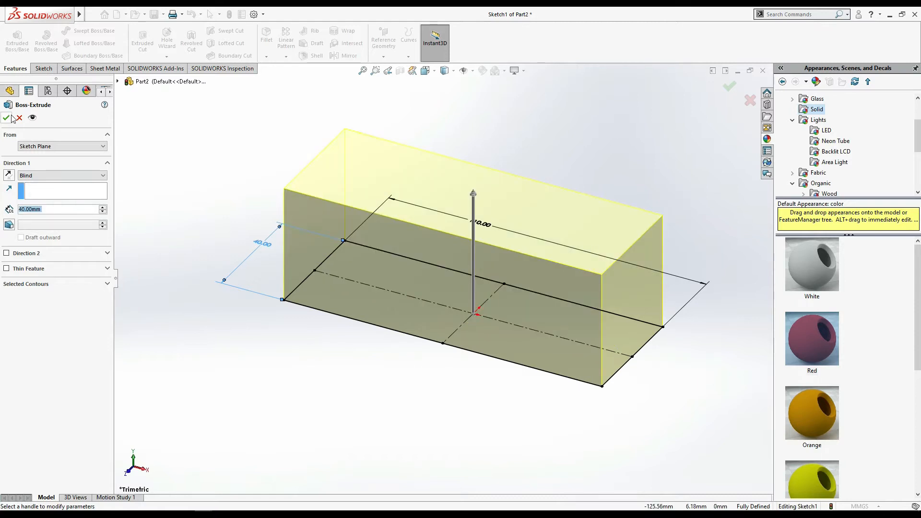
{"action": "left_click", "coordinate": [7, 117]}
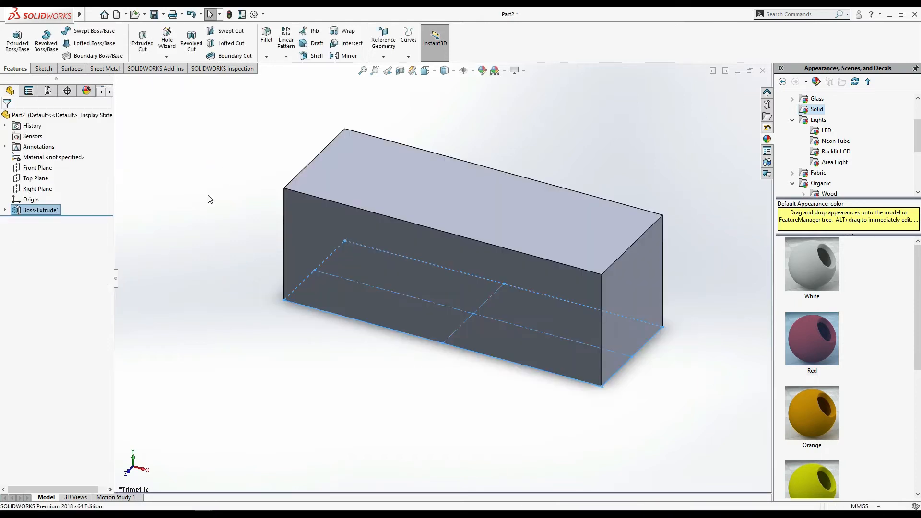
{"action": "left_click", "coordinate": [210, 199]}
Step: Fillet the two horizontal edges at one end of the block with a 20 mm radius, checking the rounding against the reference drawing in Photos
{"action": "mouse_move", "coordinate": [208, 258]}
{"action": "middle_mouse_down"}
{"action": "mouse_move", "coordinate": [242, 294]}
{"action": "mouse_move", "coordinate": [260, 348]}
{"action": "middle_mouse_up"}
{"action": "left_click", "coordinate": [266, 37]}
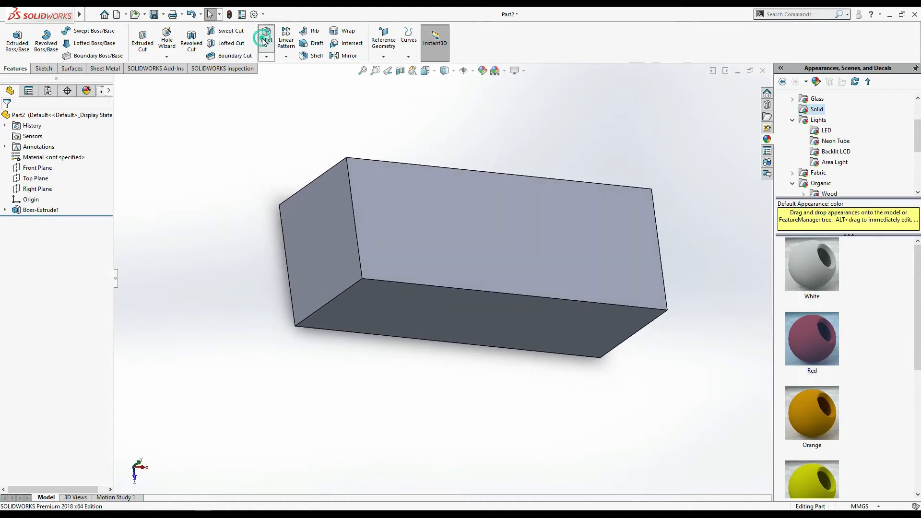
{"action": "left_click", "coordinate": [354, 221]}
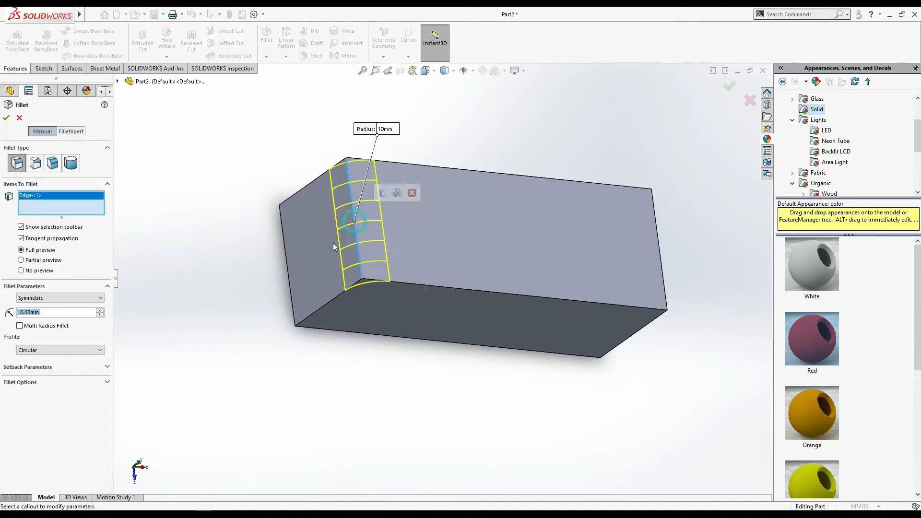
{"action": "middle_click_drag", "start_coordinate": [273, 284], "coordinate": [355, 232]}
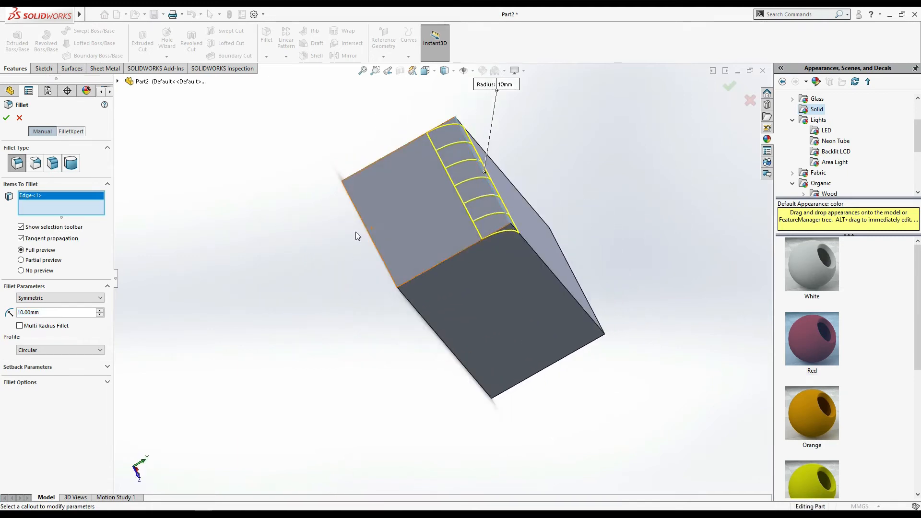
{"action": "left_click", "coordinate": [369, 234]}
{"action": "middle_click_drag", "start_coordinate": [260, 258], "coordinate": [211, 284]}
{"action": "left_click", "coordinate": [86, 311]}
{"action": "type", "text": "20"}
{"action": "key", "text": "Return"}
{"action": "middle_click_drag", "start_coordinate": [541, 422], "coordinate": [494, 318]}
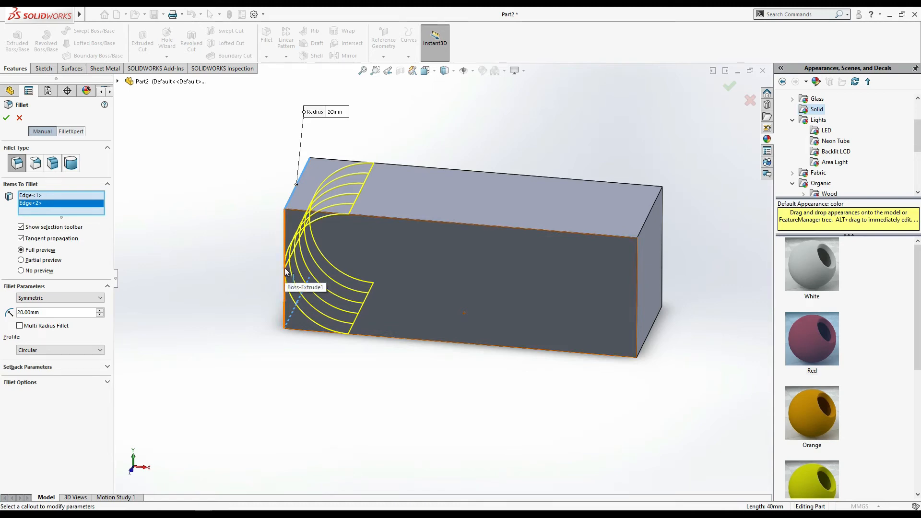
{"action": "key", "text": "alt+Tab"}
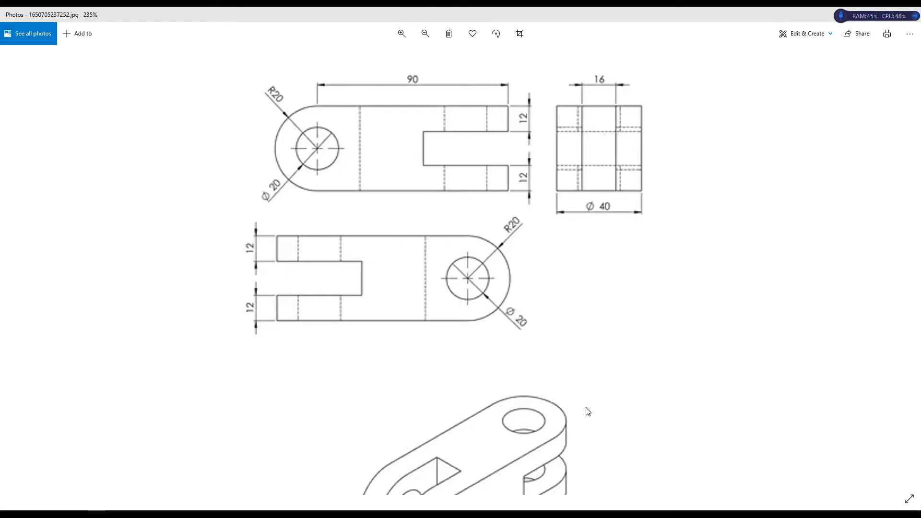
{"action": "scroll", "coordinate": [588, 411], "scroll_direction": "down", "scroll_amount": 3}
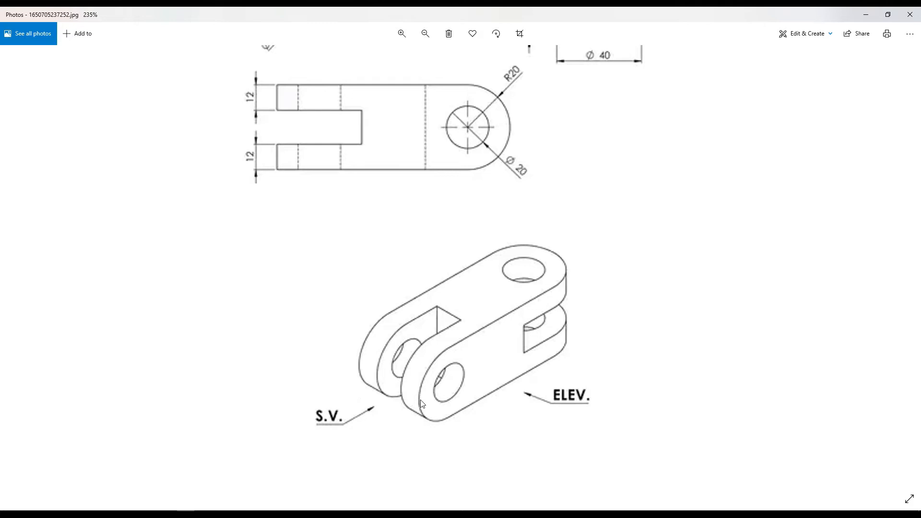
{"action": "key", "text": "alt+Tab"}
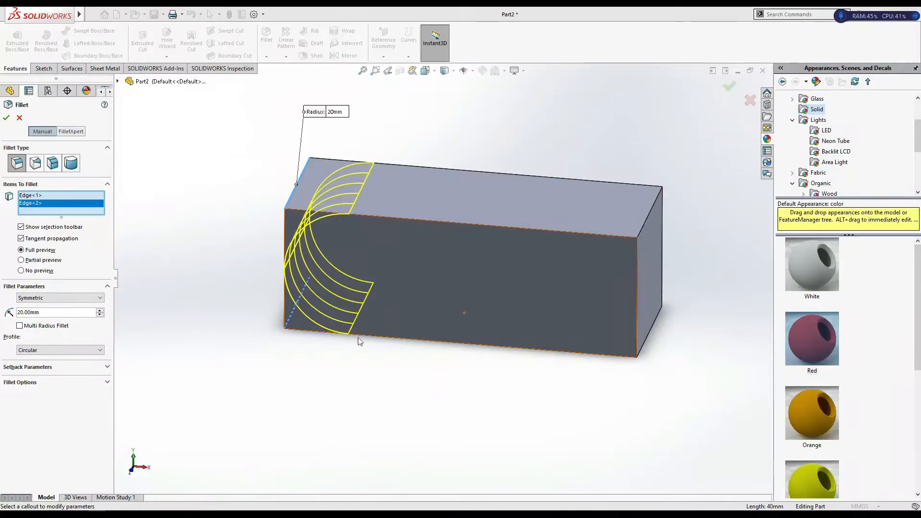
{"action": "left_click", "coordinate": [6, 118]}
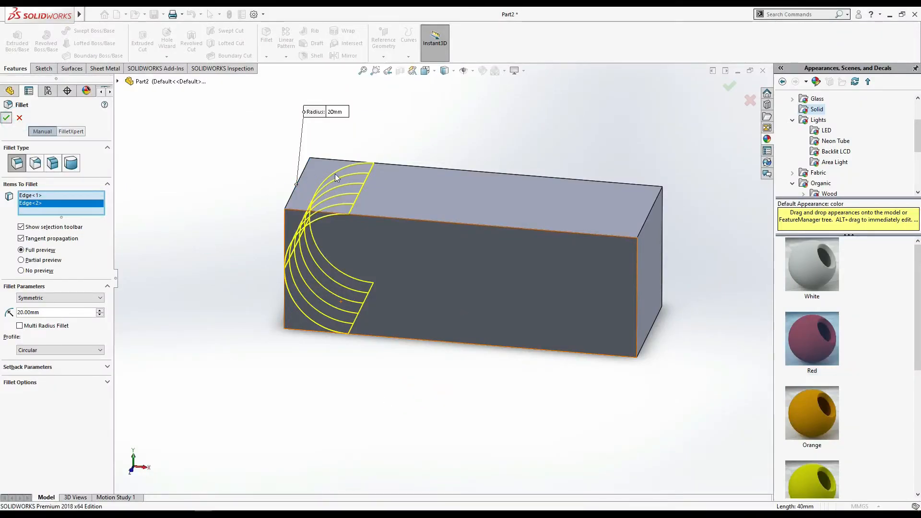
Step: Fillet the two vertical edges at the block's square end with a 20 mm radius
{"action": "left_click", "coordinate": [272, 42]}
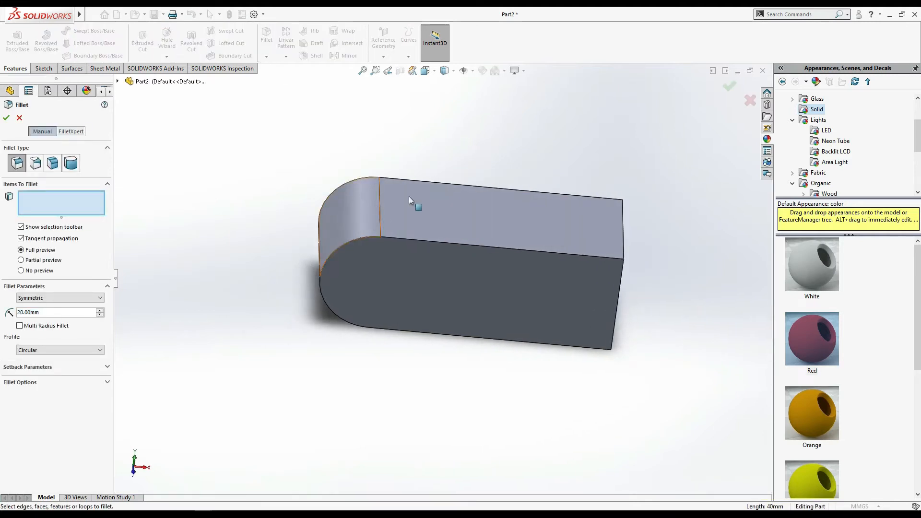
{"action": "middle_click_drag", "start_coordinate": [435, 166], "coordinate": [382, 157]}
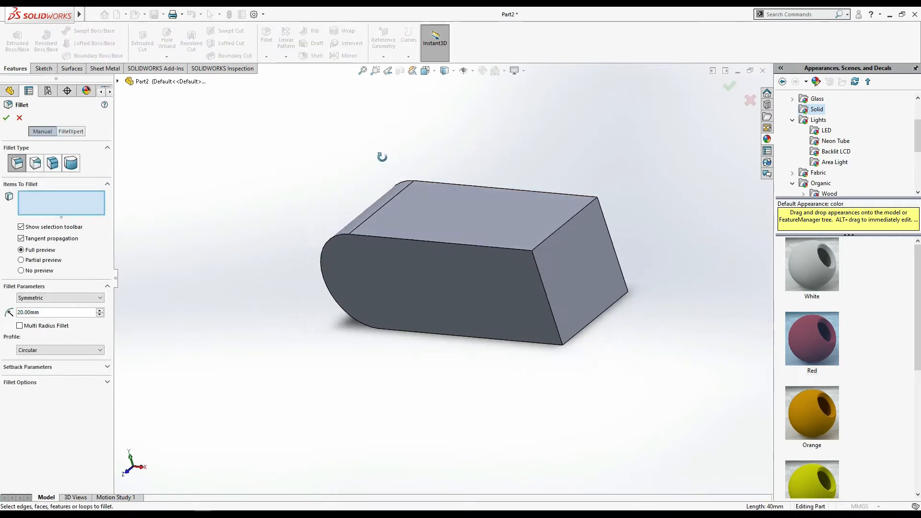
{"action": "left_click", "coordinate": [544, 302]}
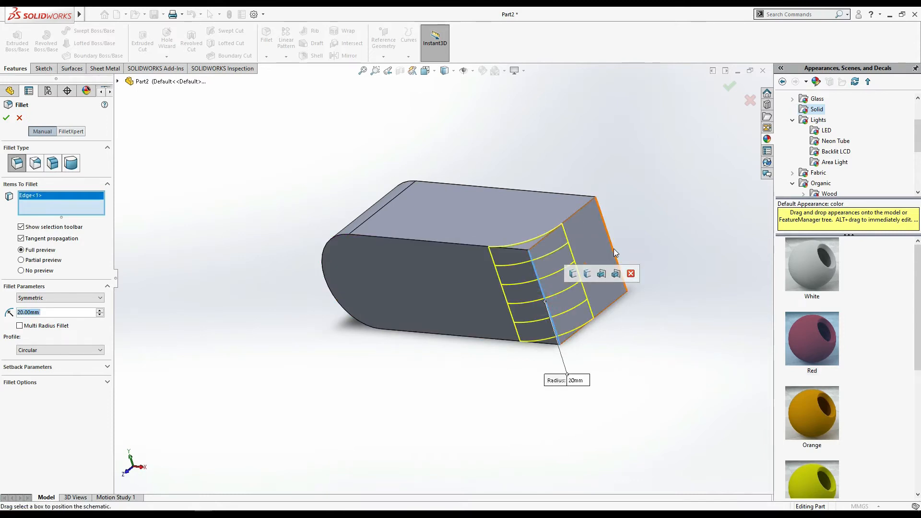
{"action": "left_click", "coordinate": [612, 248]}
{"action": "middle_click_drag", "start_coordinate": [199, 277], "coordinate": [218, 377]}
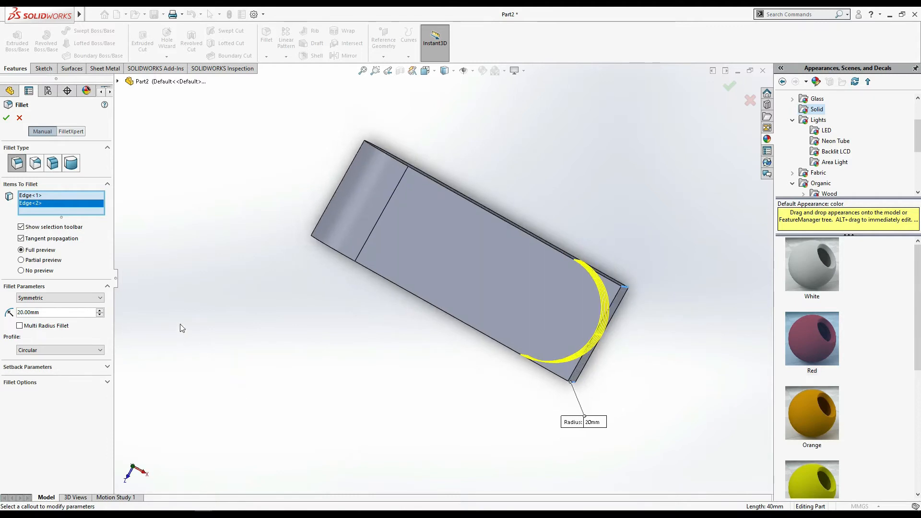
{"action": "left_click", "coordinate": [7, 118]}
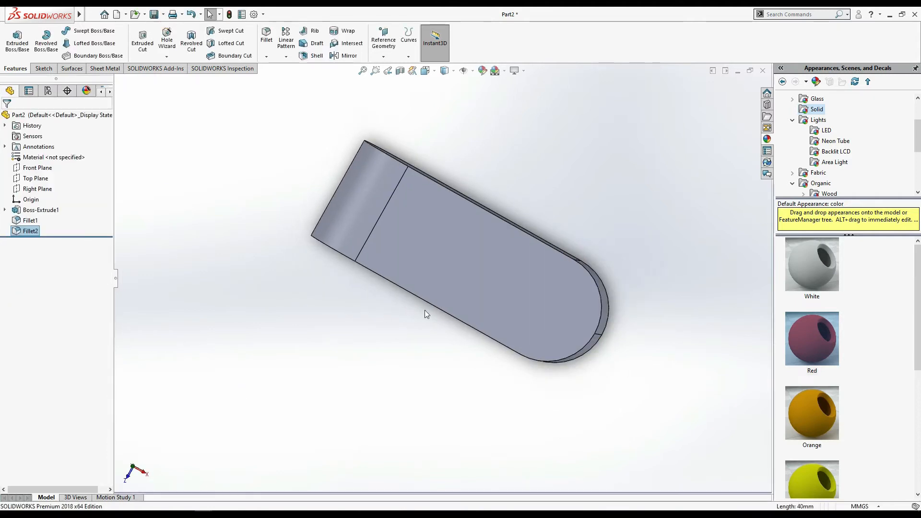
Step: Sketch a circle about 15 mm in diameter on the block's top face, centred on the rounded end's arc centre
{"action": "left_click", "coordinate": [534, 310]}
{"action": "left_click", "coordinate": [576, 281]}
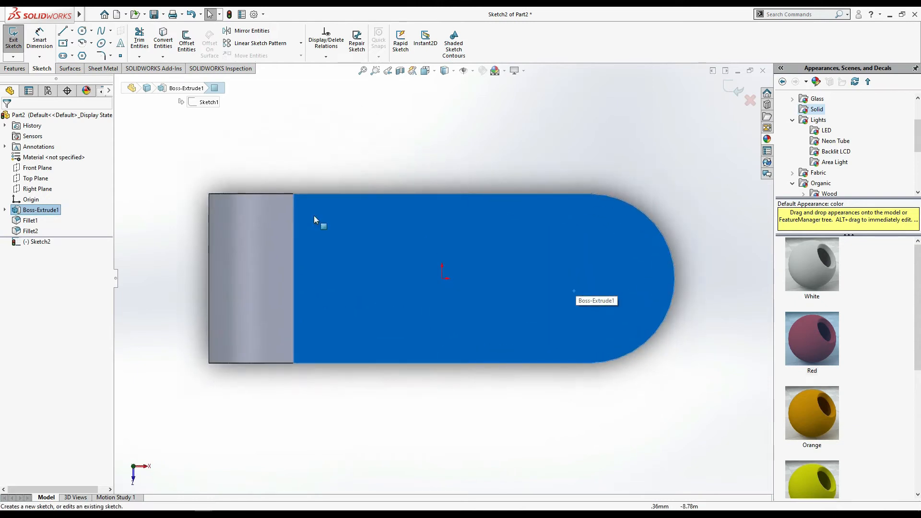
{"action": "left_click", "coordinate": [83, 30]}
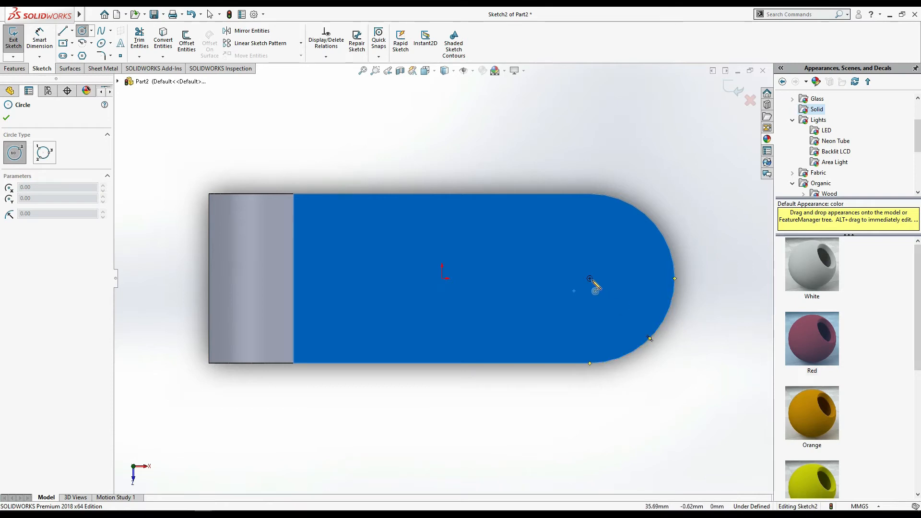
{"action": "left_click", "coordinate": [589, 278]}
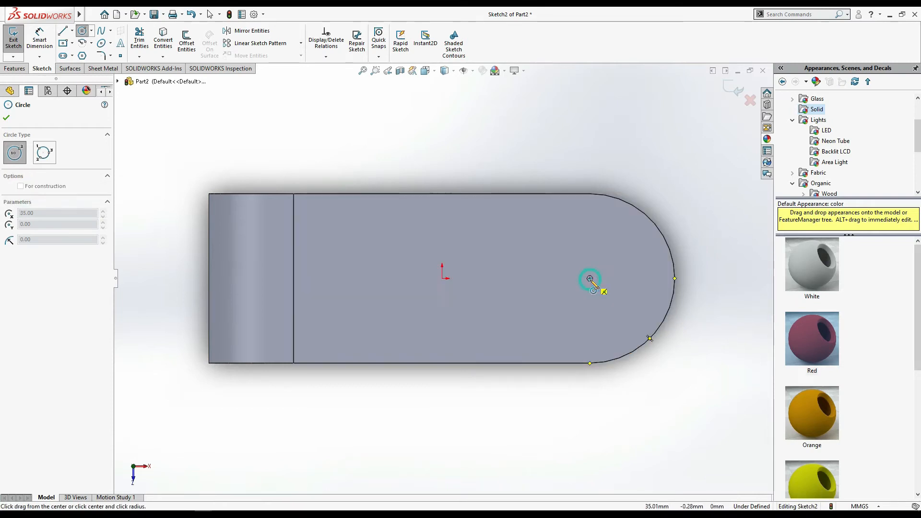
{"action": "left_click", "coordinate": [625, 266]}
Step: Check the hole size in the reference drawing in Photos and dimension the circle's diameter as 20 mm in SOLIDWORKS
{"action": "key", "text": "alt+Tab"}
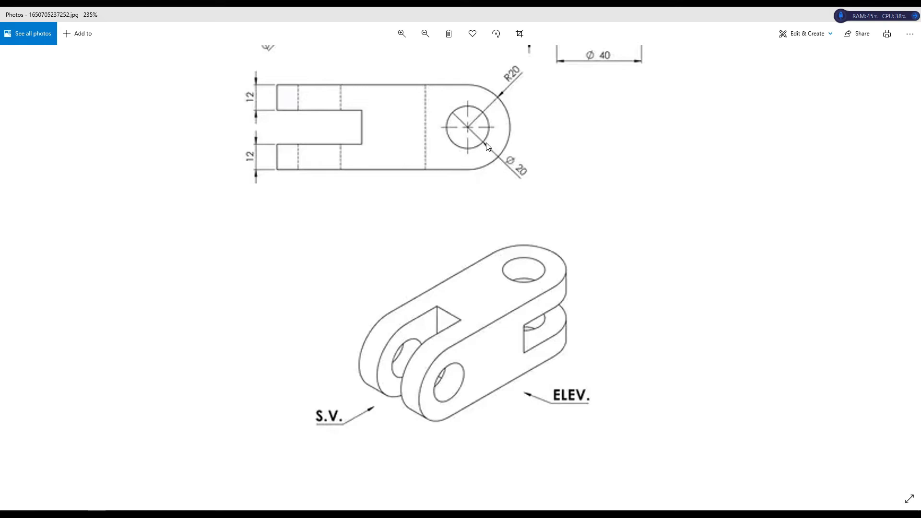
{"action": "key", "text": "alt+Tab"}
{"action": "left_click", "coordinate": [40, 39]}
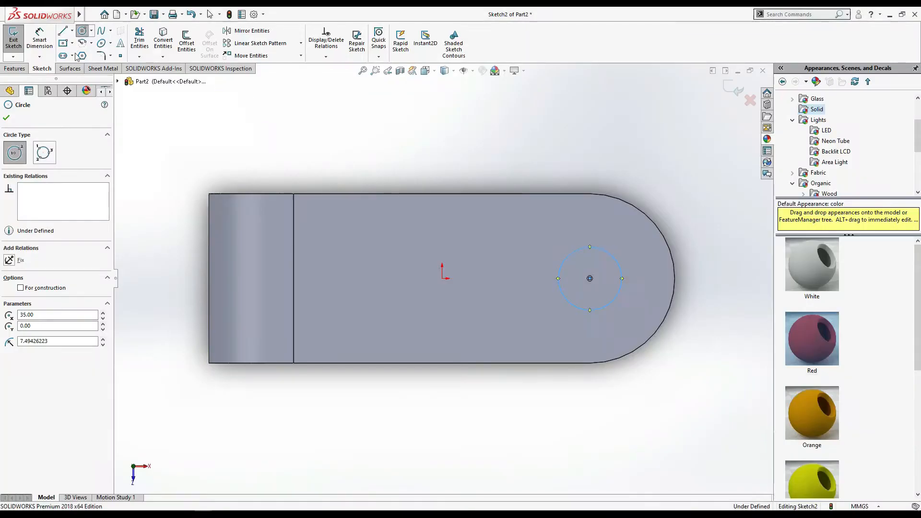
{"action": "left_click", "coordinate": [621, 274]}
{"action": "left_click", "coordinate": [695, 287]}
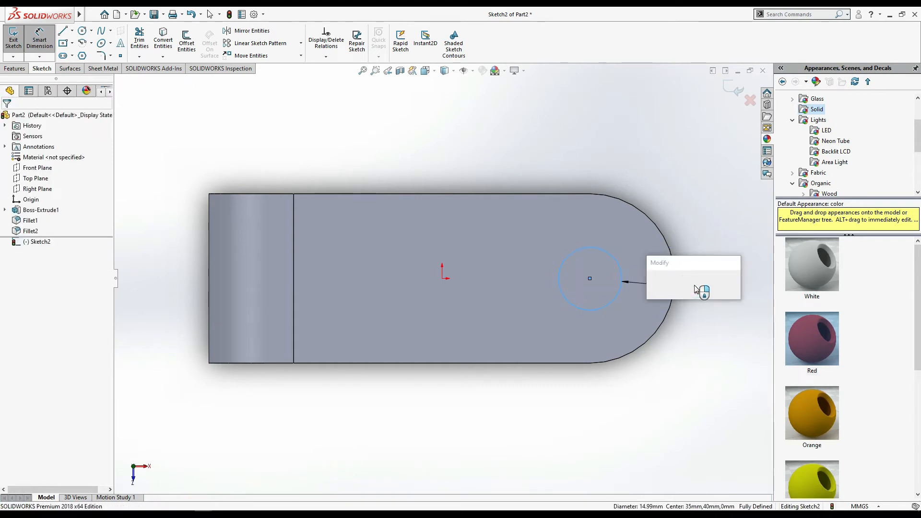
{"action": "key", "text": "Return"}
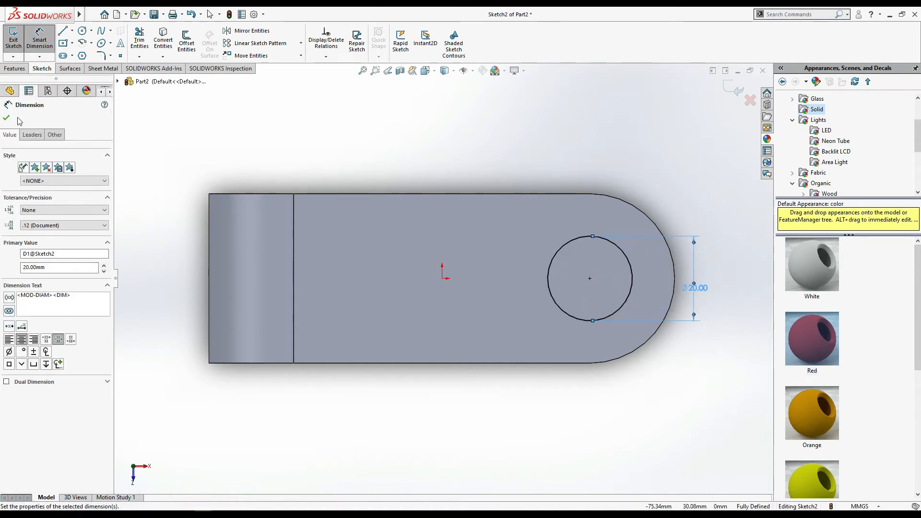
{"action": "left_click", "coordinate": [10, 117]}
Step: Cut the vertical hole from the top-face circle with an Extruded Cut set to Through All
{"action": "left_click", "coordinate": [12, 68]}
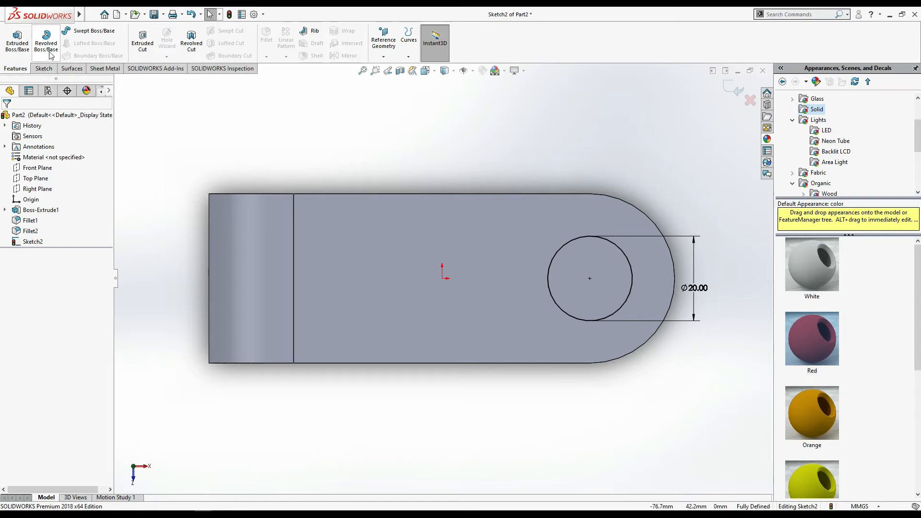
{"action": "left_click", "coordinate": [139, 47]}
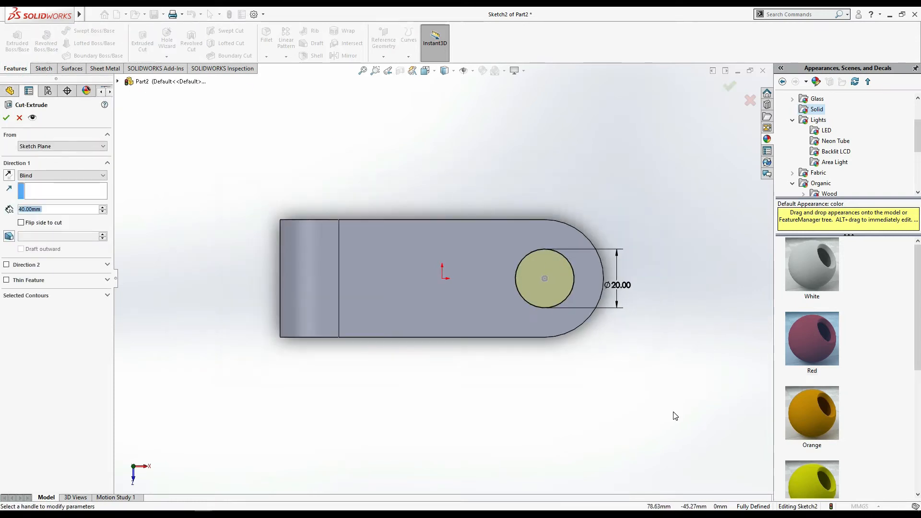
{"action": "middle_click_drag", "start_coordinate": [684, 389], "coordinate": [678, 184]}
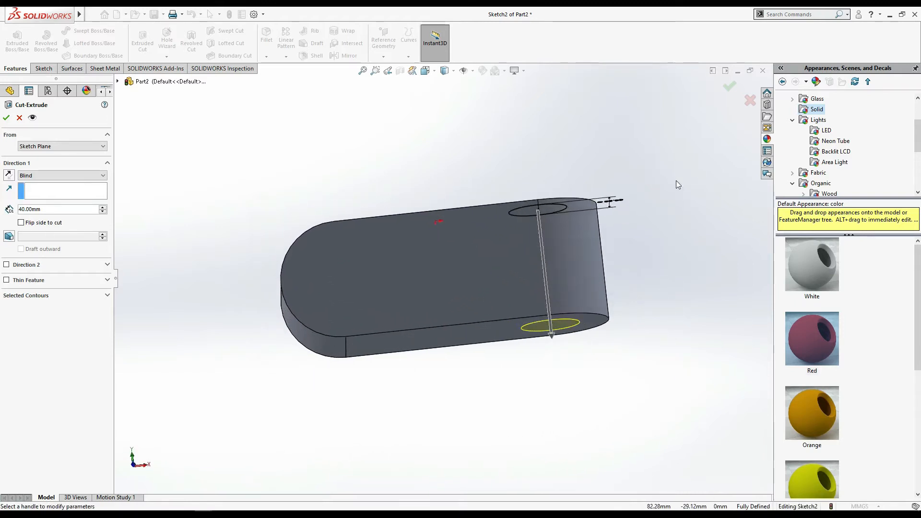
{"action": "left_click", "coordinate": [81, 179]}
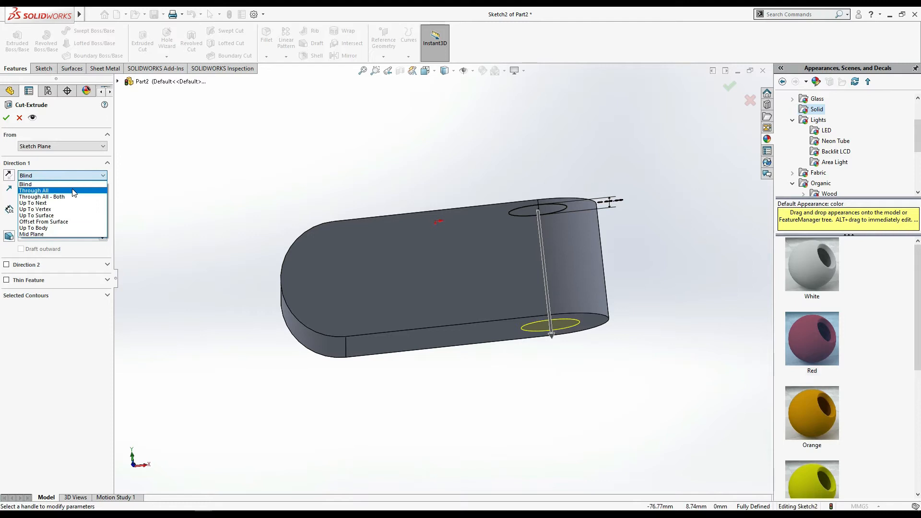
{"action": "left_click", "coordinate": [74, 192]}
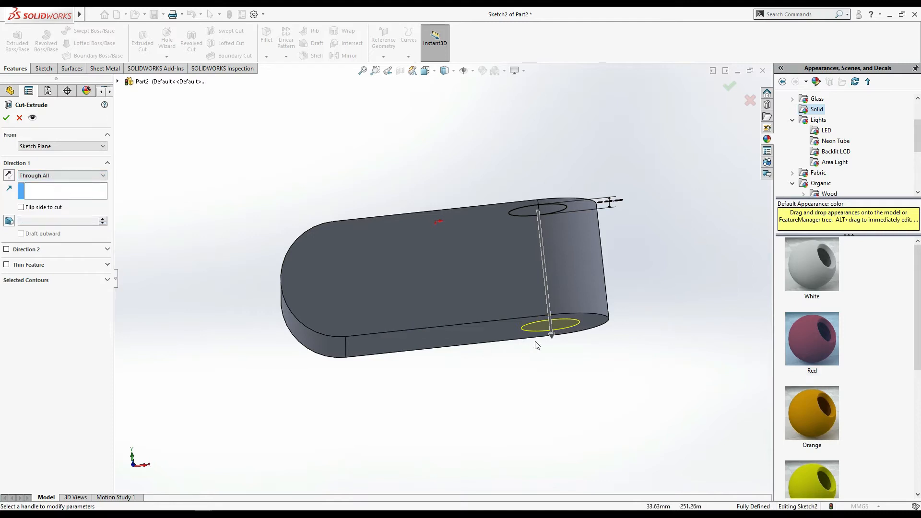
{"action": "left_click", "coordinate": [7, 115]}
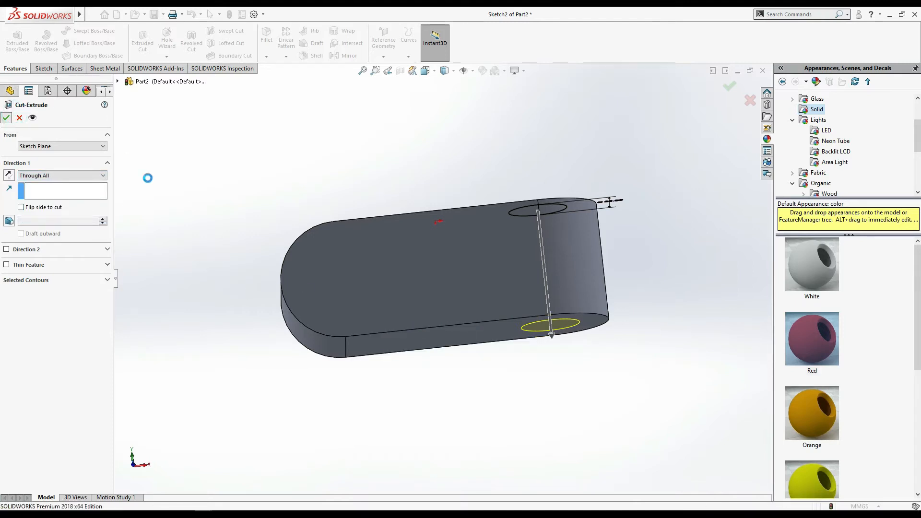
Step: Sketch a circle about 13 mm in diameter on the block's front face, centred on the other rounded end's arc centre
{"action": "middle_click_drag", "start_coordinate": [149, 202], "coordinate": [173, 251]}
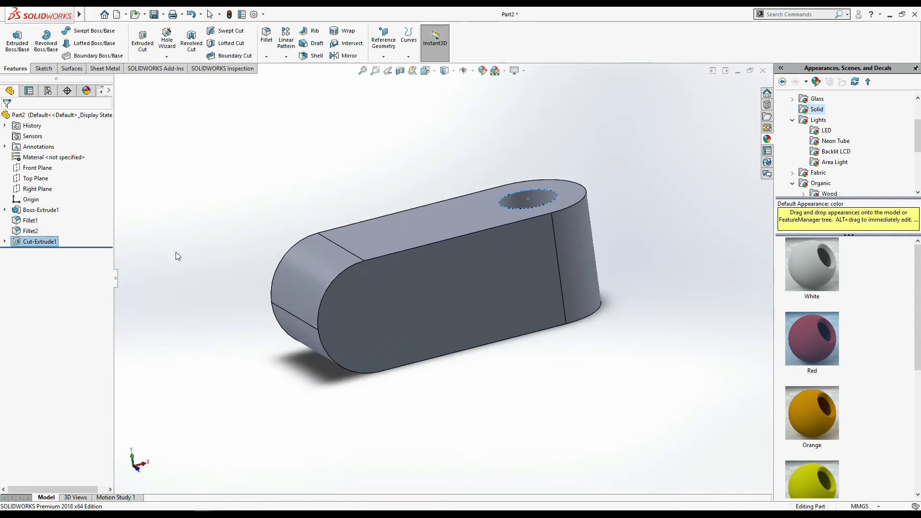
{"action": "left_click", "coordinate": [353, 312]}
{"action": "left_click", "coordinate": [381, 282]}
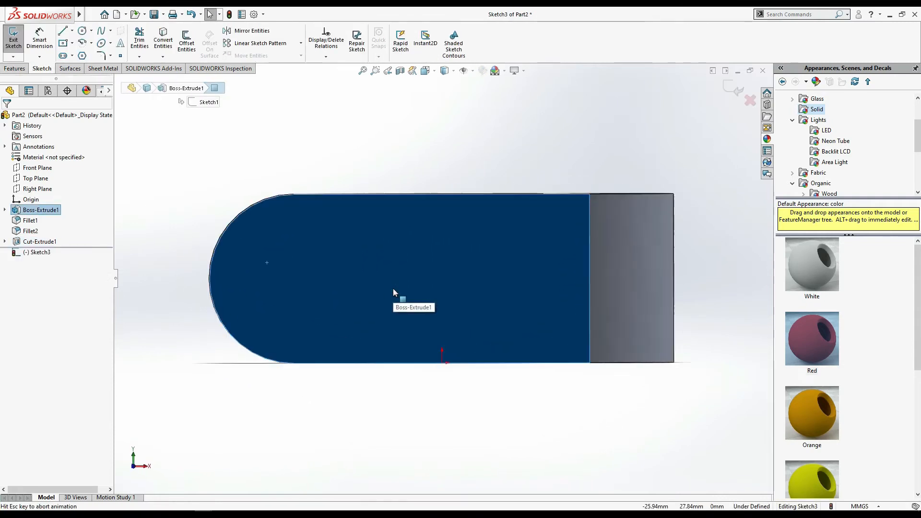
{"action": "left_click", "coordinate": [83, 32]}
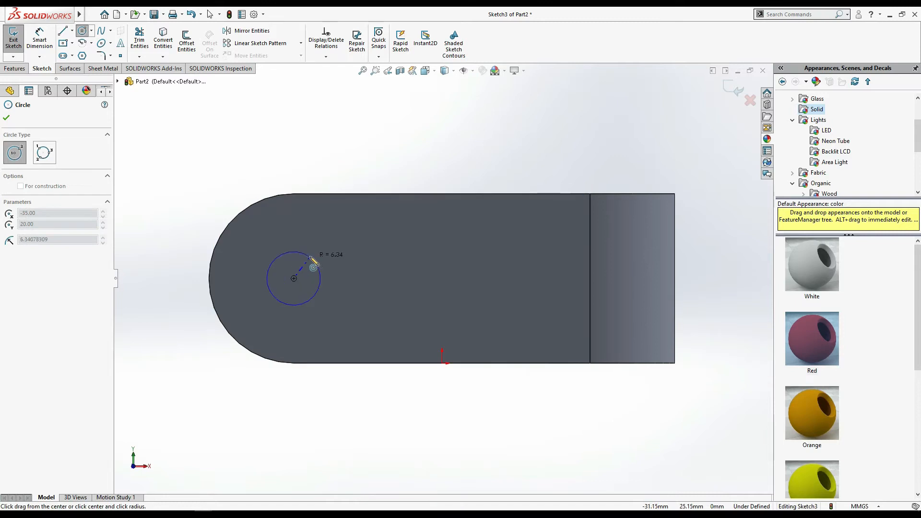
{"action": "left_click", "coordinate": [311, 258]}
Step: Dimension the front-face circle's diameter as 20 mm
{"action": "left_click", "coordinate": [39, 39]}
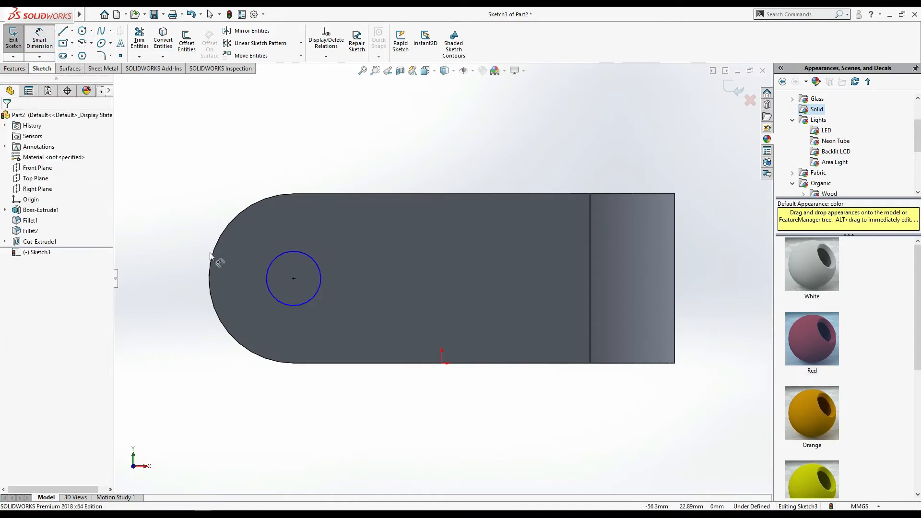
{"action": "left_click", "coordinate": [267, 281]}
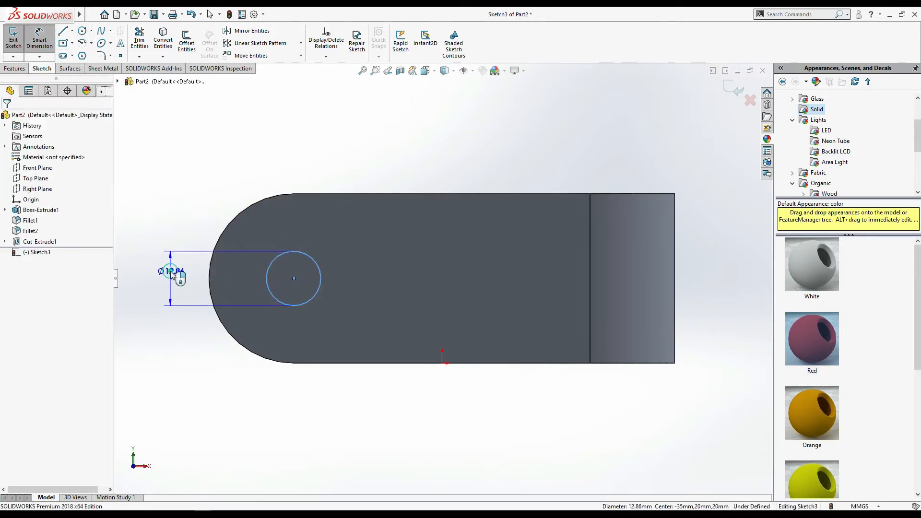
{"action": "left_click", "coordinate": [171, 276]}
{"action": "type", "text": "20"}
{"action": "key", "text": "Return"}
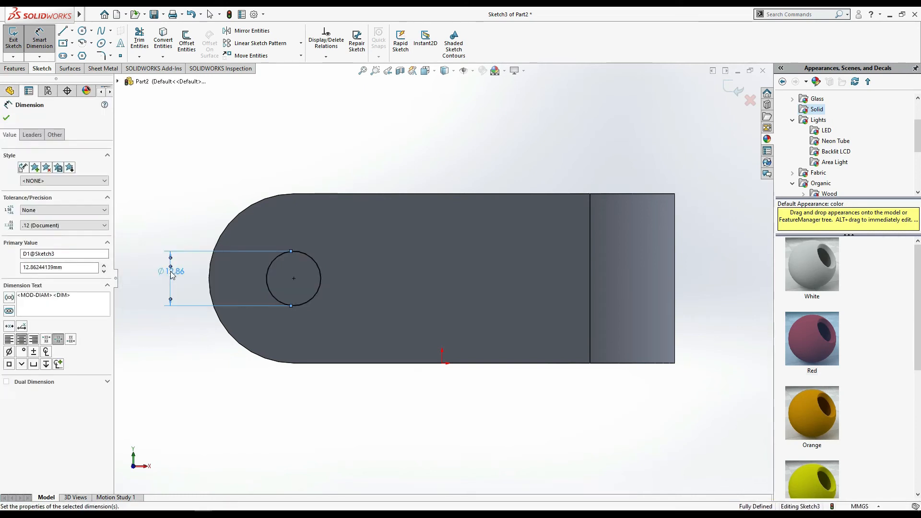
{"action": "left_click", "coordinate": [6, 117]}
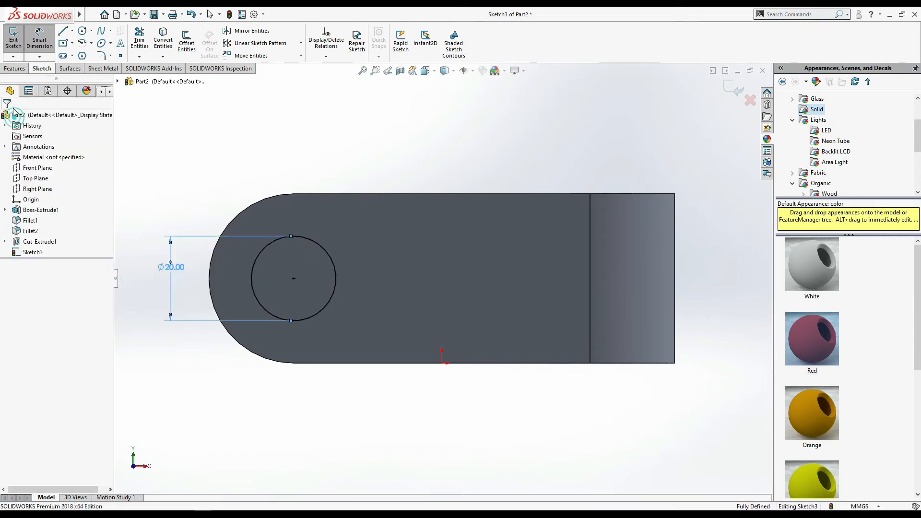
Step: Cut the horizontal hole from the front-face circle with an Extruded Cut set to Through All
{"action": "left_click", "coordinate": [14, 69]}
{"action": "left_click", "coordinate": [17, 42]}
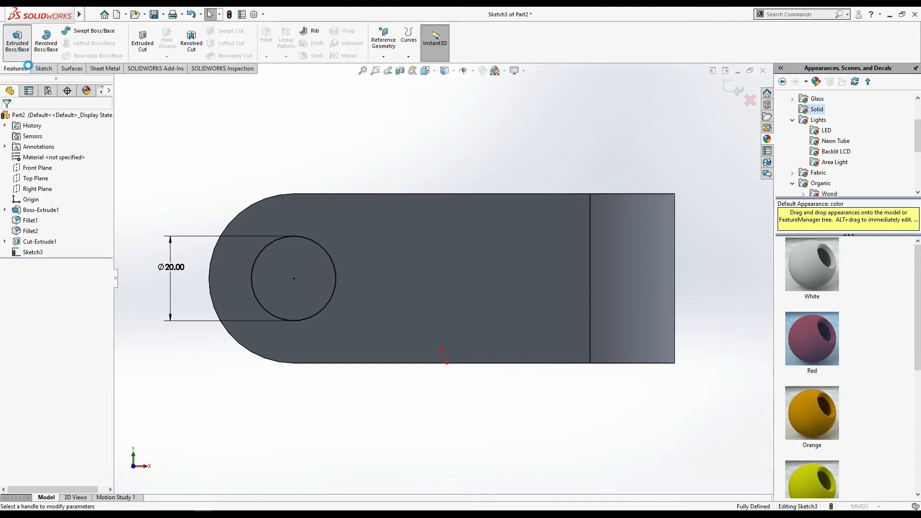
{"action": "left_click", "coordinate": [19, 118]}
{"action": "left_click", "coordinate": [143, 43]}
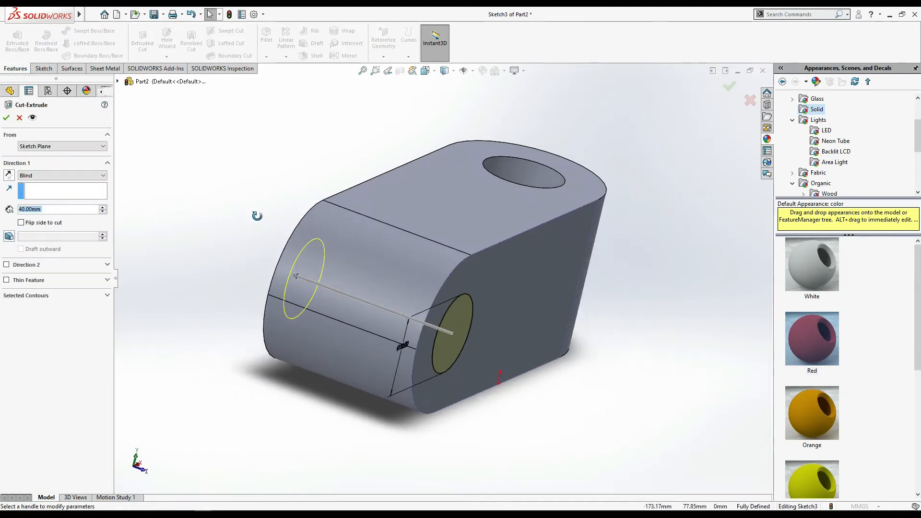
{"action": "left_click", "coordinate": [87, 175]}
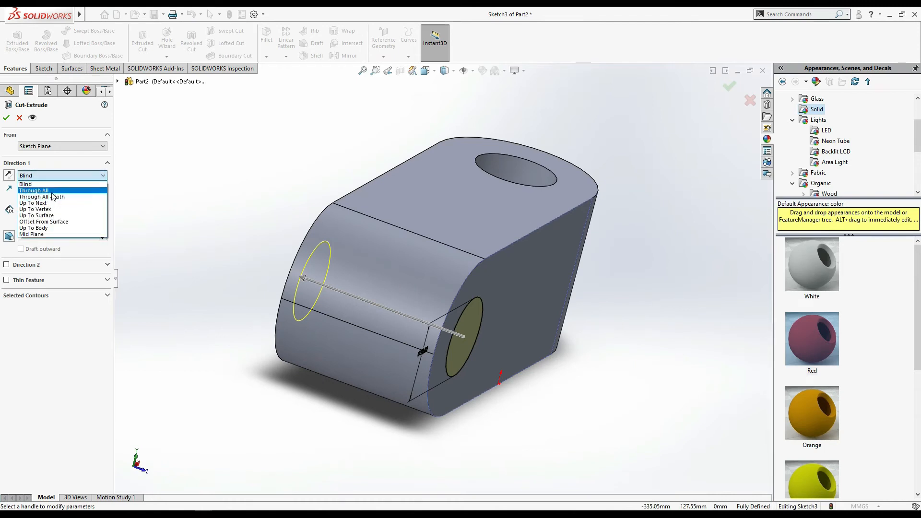
{"action": "left_click", "coordinate": [34, 191]}
{"action": "left_click", "coordinate": [6, 118]}
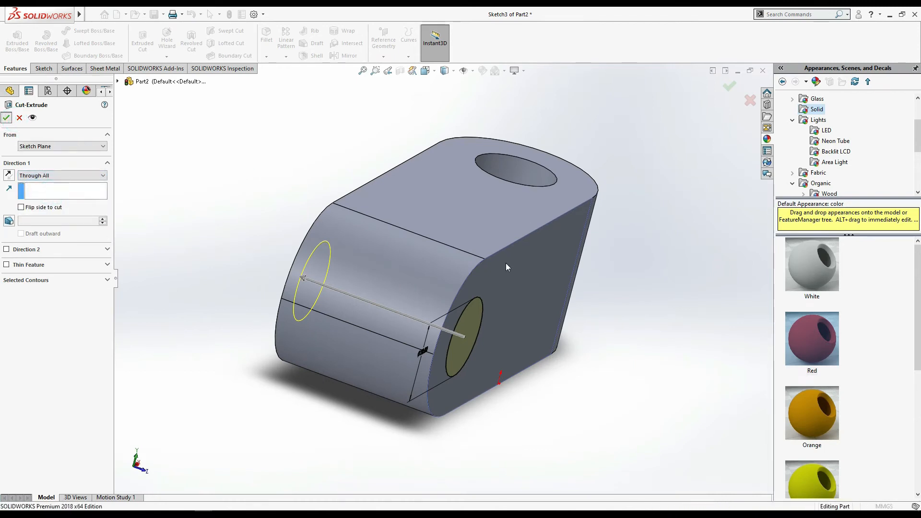
Step: Switch to the reference drawing in Photos, examine the fork slot dimensions in the three views, and return to the SOLIDWORKS model
{"action": "key", "text": "alt+Tab"}
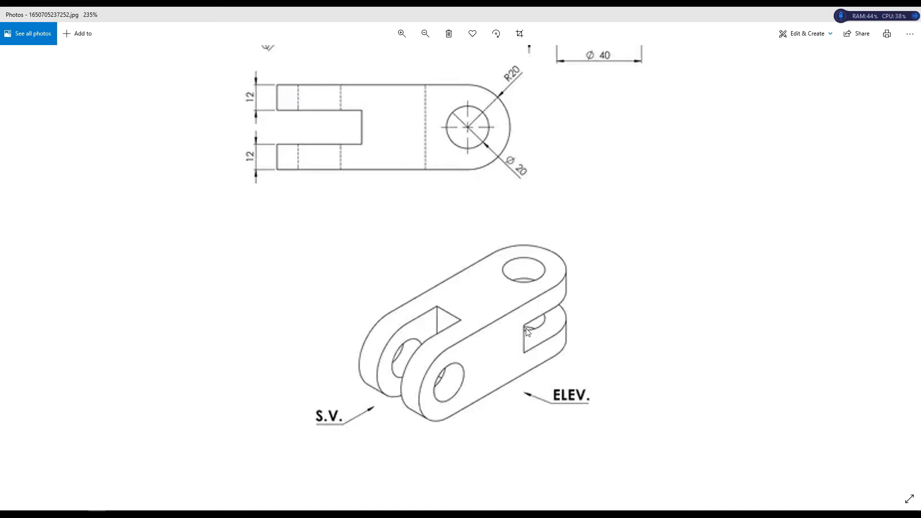
{"action": "left_click_drag", "start_coordinate": [616, 185], "coordinate": [617, 282]}
{"action": "scroll", "coordinate": [383, 230], "scroll_direction": "down", "scroll_amount": 1}
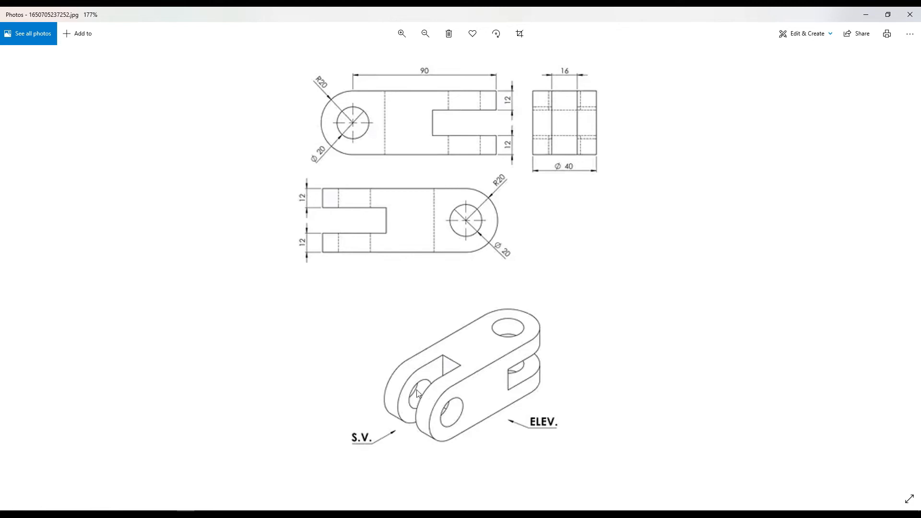
{"action": "key", "text": "alt+Tab"}
{"action": "left_click", "coordinate": [451, 368]}
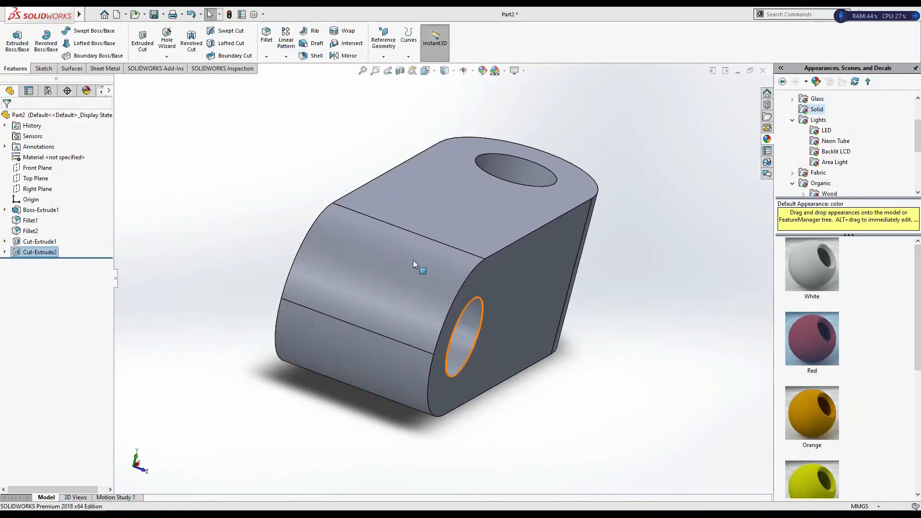
Step: Sketch a corner rectangle about 38 × 15 mm on the block's top face, starting on the end edge opposite the vertical hole
{"action": "left_click", "coordinate": [461, 226]}
{"action": "left_click", "coordinate": [504, 201]}
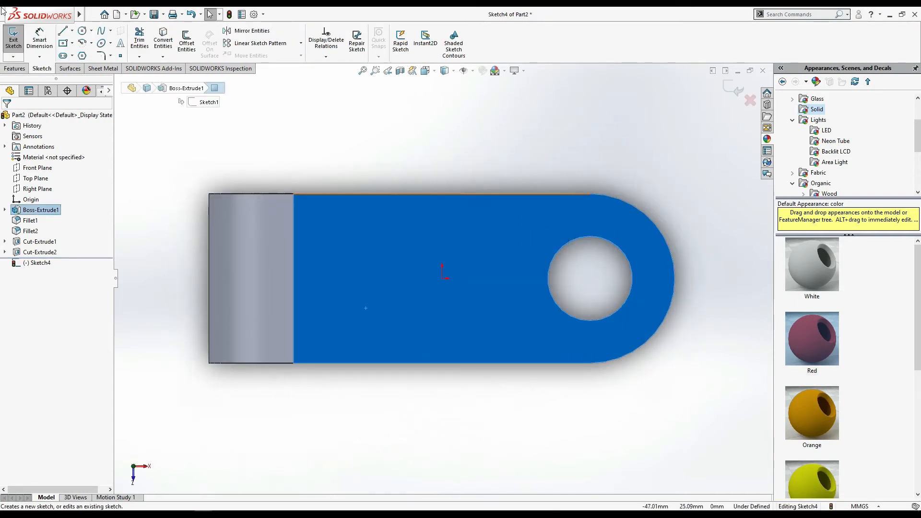
{"action": "left_click", "coordinate": [71, 43]}
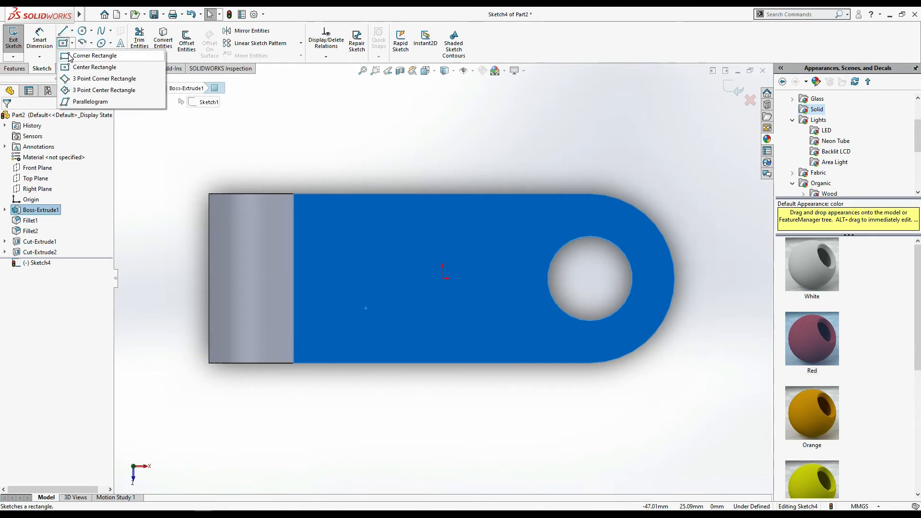
{"action": "left_click", "coordinate": [87, 56]}
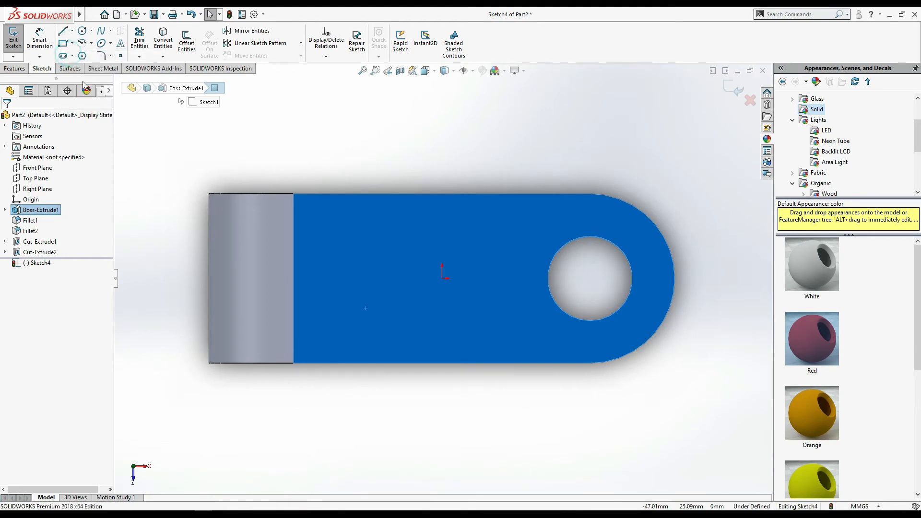
{"action": "left_click", "coordinate": [209, 245]}
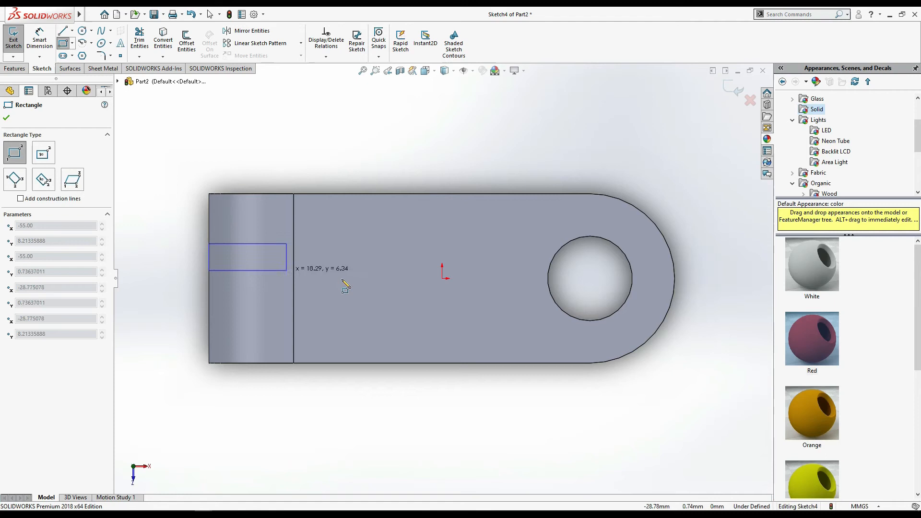
{"action": "left_click", "coordinate": [371, 306]}
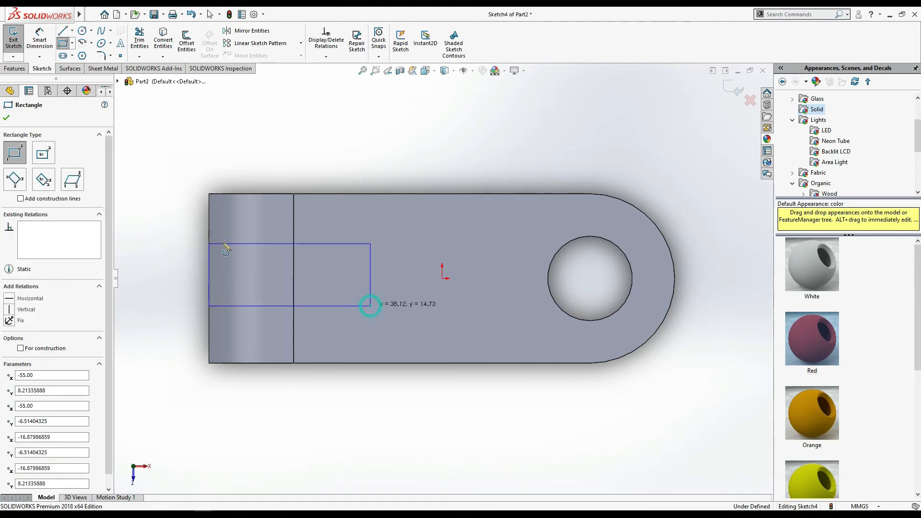
Step: Dimension the top-face slot rectangle as 40 mm long and 16 mm wide
{"action": "left_click", "coordinate": [40, 41]}
{"action": "left_click", "coordinate": [262, 245]}
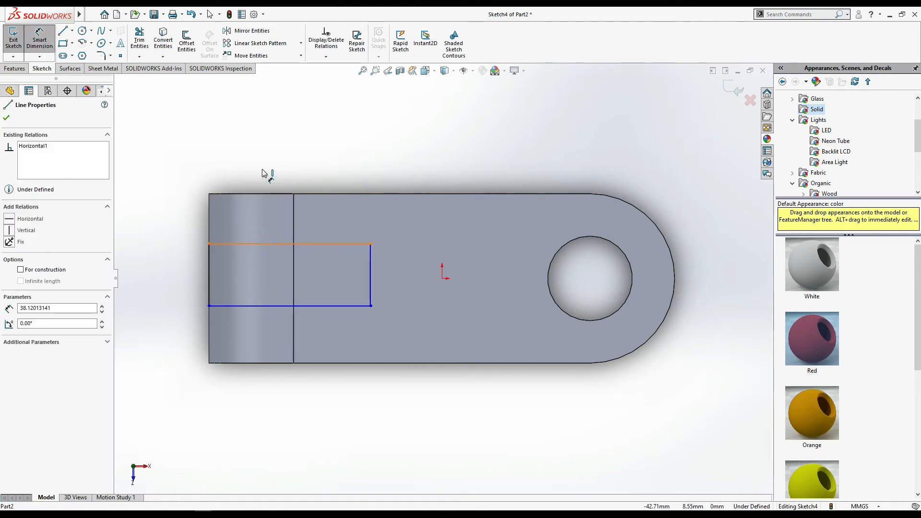
{"action": "left_click", "coordinate": [267, 159]}
{"action": "type", "text": "40"}
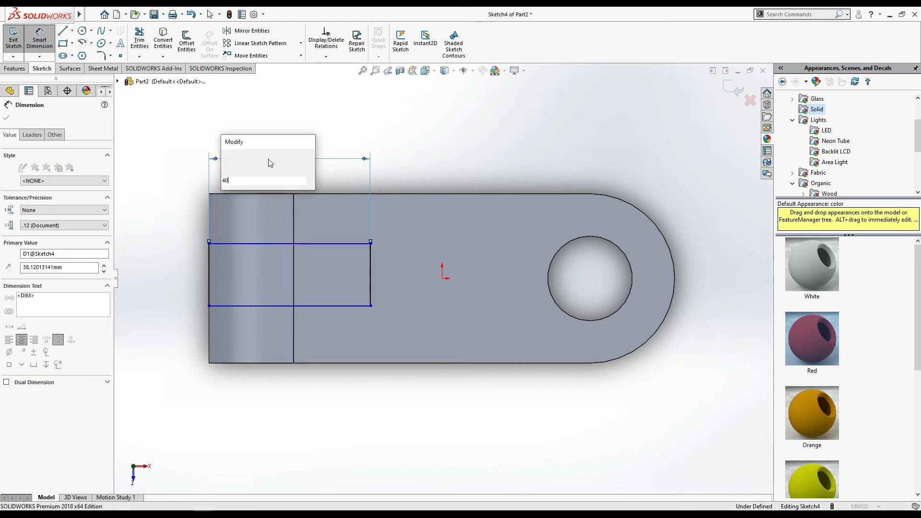
{"action": "key", "text": "Return"}
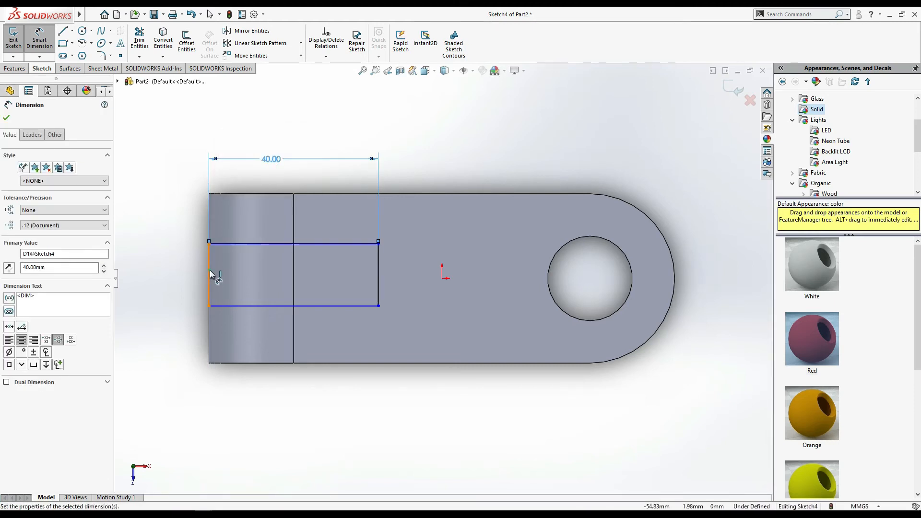
{"action": "left_click", "coordinate": [209, 275]}
{"action": "left_click", "coordinate": [180, 274]}
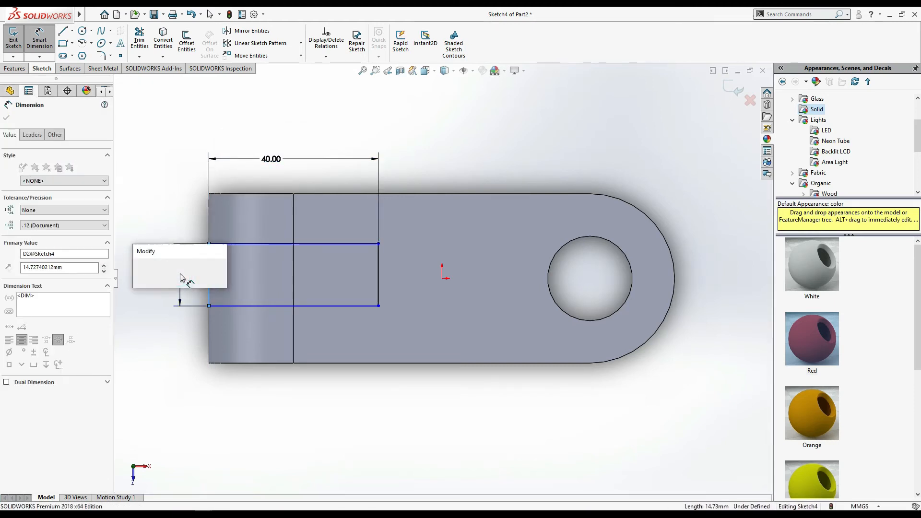
{"action": "key", "text": "Return"}
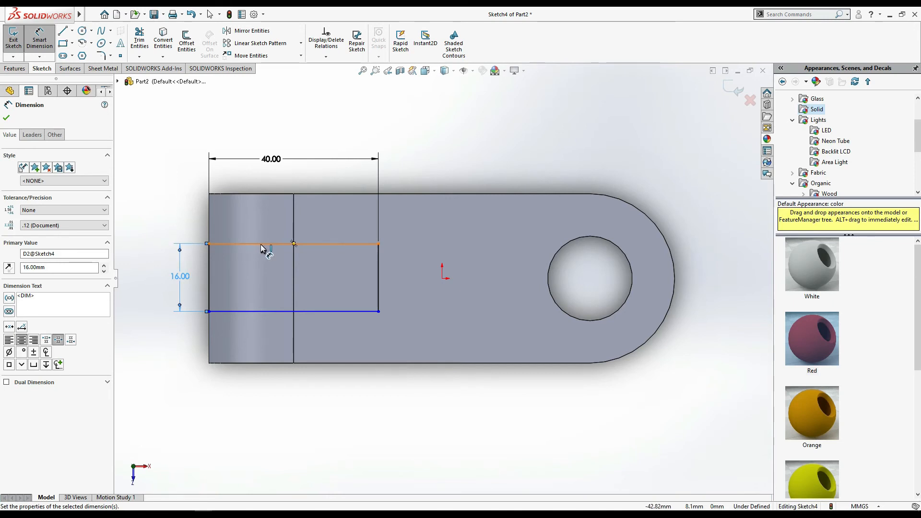
Step: Set the distance between the top-face rectangle's upper long side and the block's adjacent long edge to 12 mm
{"action": "left_click", "coordinate": [260, 244]}
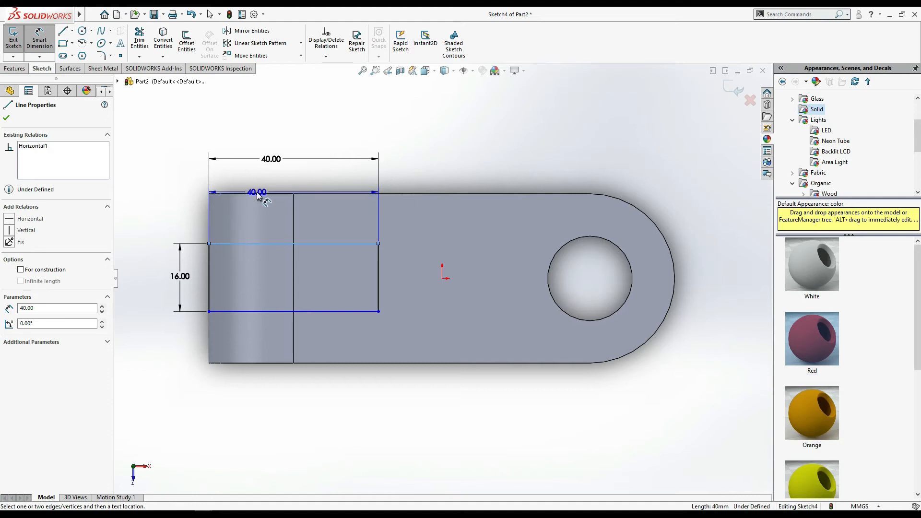
{"action": "left_click", "coordinate": [258, 193]}
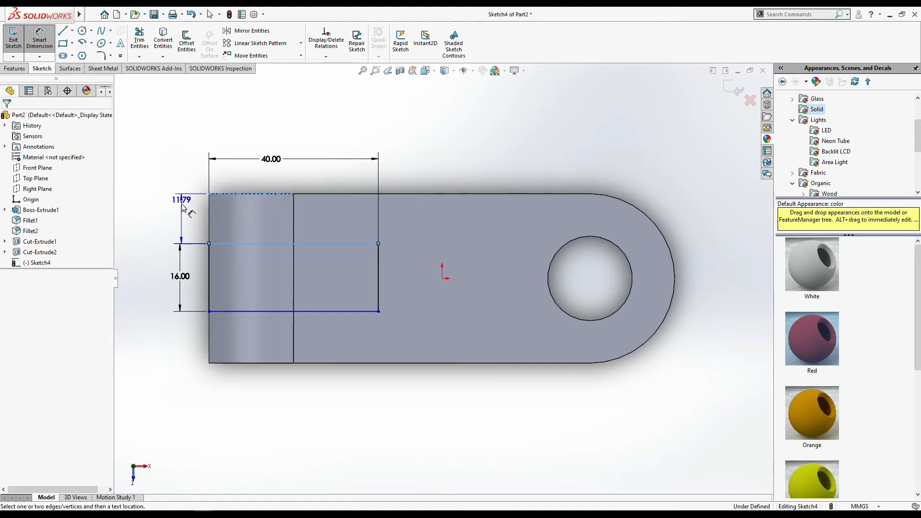
{"action": "left_click", "coordinate": [182, 203]}
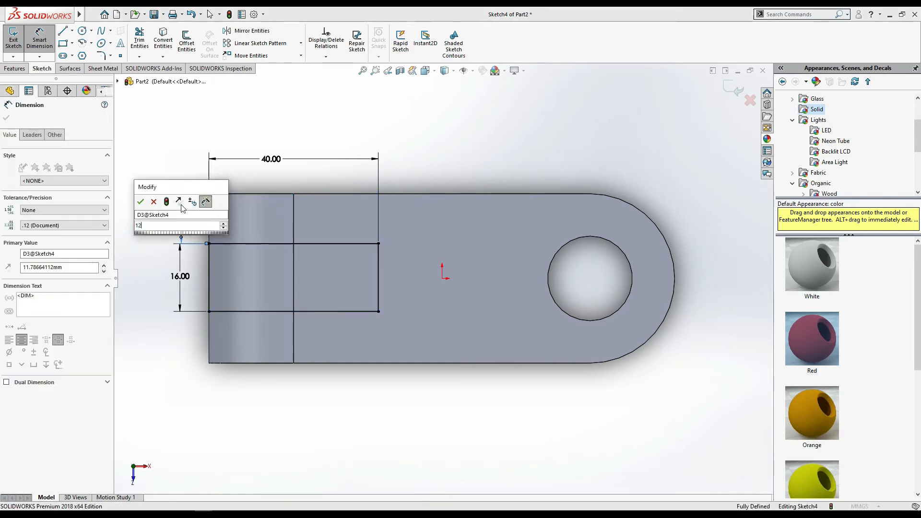
{"action": "key", "text": "Return"}
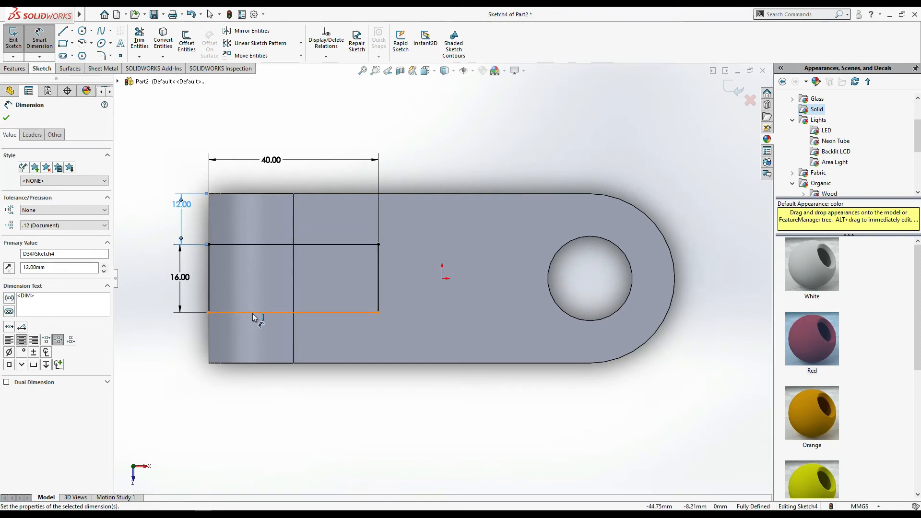
Step: Add a driven dimension between the rectangle's lower long side and the block's opposite long edge
{"action": "left_click", "coordinate": [251, 312]}
{"action": "left_click", "coordinate": [259, 361]}
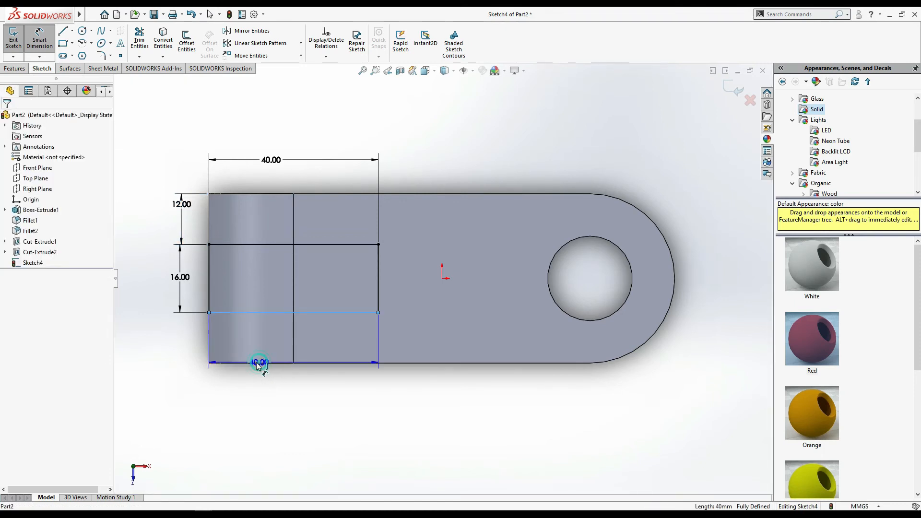
{"action": "left_click", "coordinate": [181, 339]}
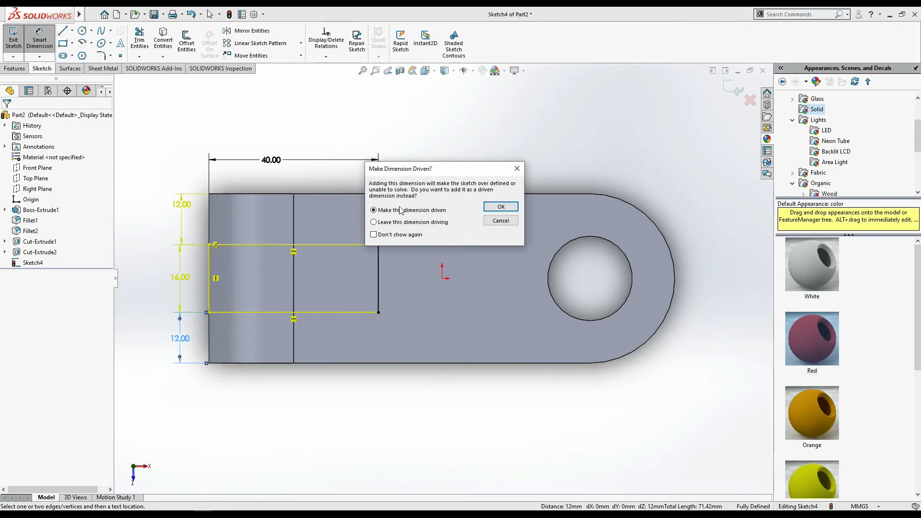
{"action": "left_click", "coordinate": [499, 207]}
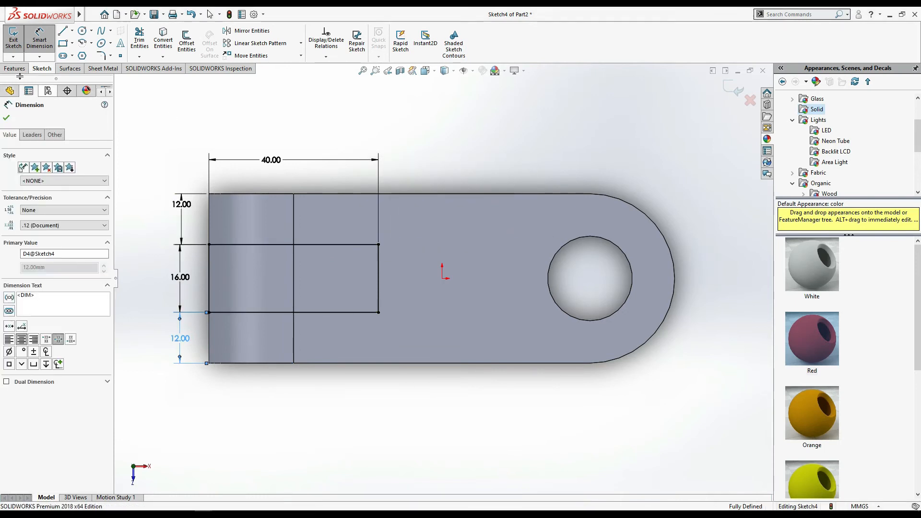
{"action": "left_click", "coordinate": [6, 118]}
Step: Cut the first fork slot from the top-face rectangle with an Extruded Cut set to Through All
{"action": "left_click", "coordinate": [15, 68]}
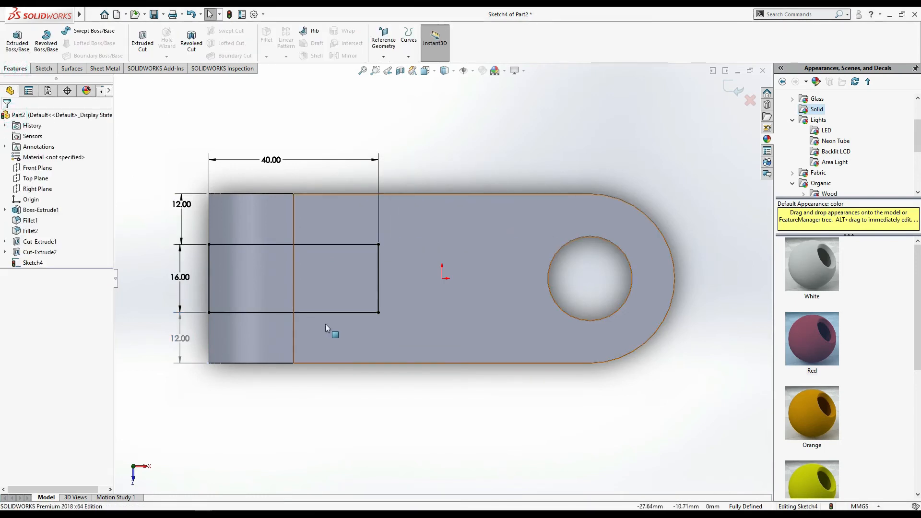
{"action": "key", "text": "f"}
{"action": "key", "text": "ctrl+7"}
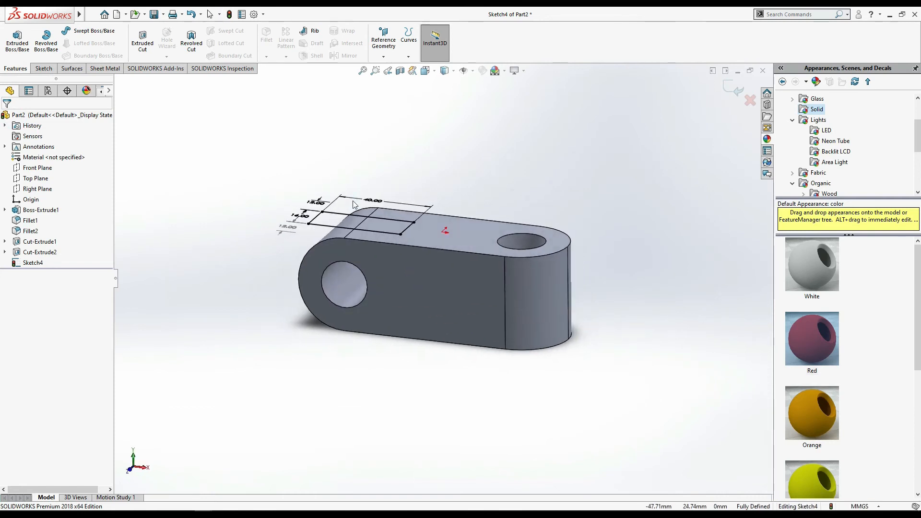
{"action": "left_click", "coordinate": [143, 40]}
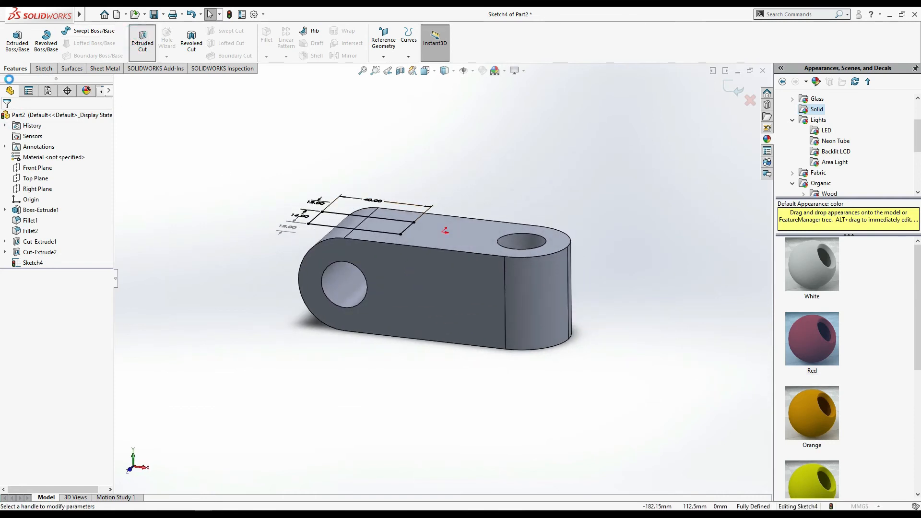
{"action": "left_click", "coordinate": [39, 175]}
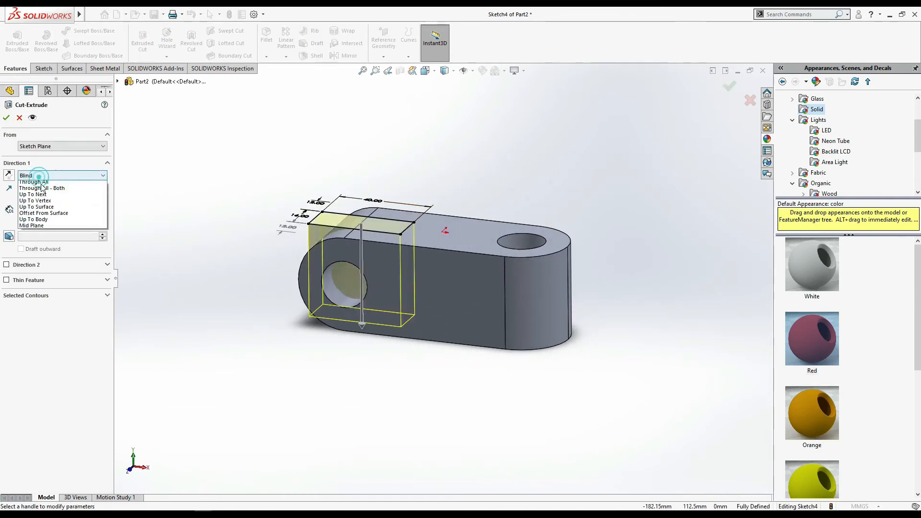
{"action": "left_click", "coordinate": [46, 191]}
{"action": "left_click", "coordinate": [7, 117]}
{"action": "left_click", "coordinate": [252, 308]}
Step: Sketch a corner rectangle about 35 × 10 mm on the block's front face, starting on the end edge near the vertical hole
{"action": "middle_click_drag", "start_coordinate": [252, 309], "coordinate": [260, 282]}
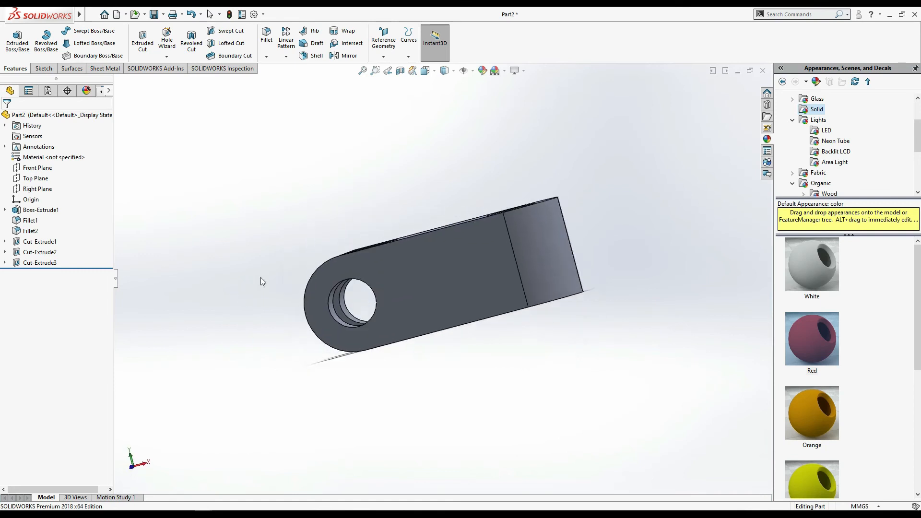
{"action": "left_click", "coordinate": [488, 268]}
{"action": "left_click", "coordinate": [531, 242]}
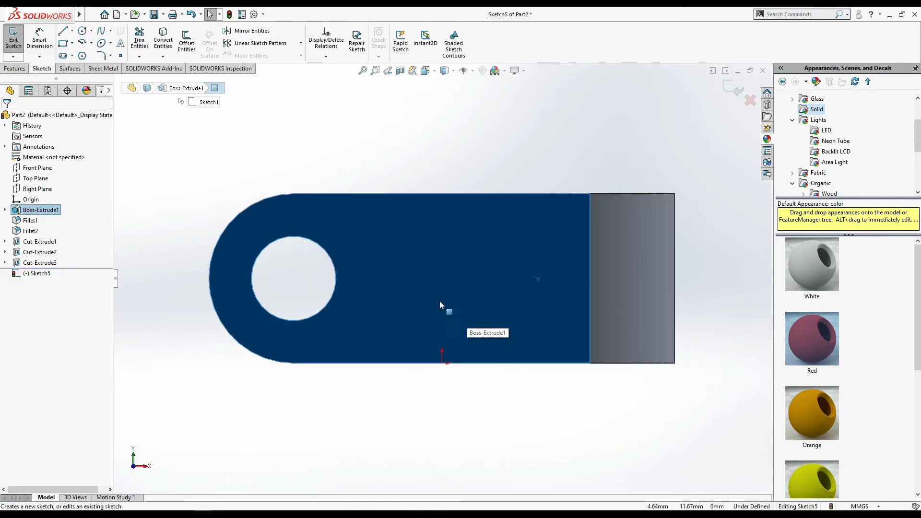
{"action": "left_click", "coordinate": [65, 46]}
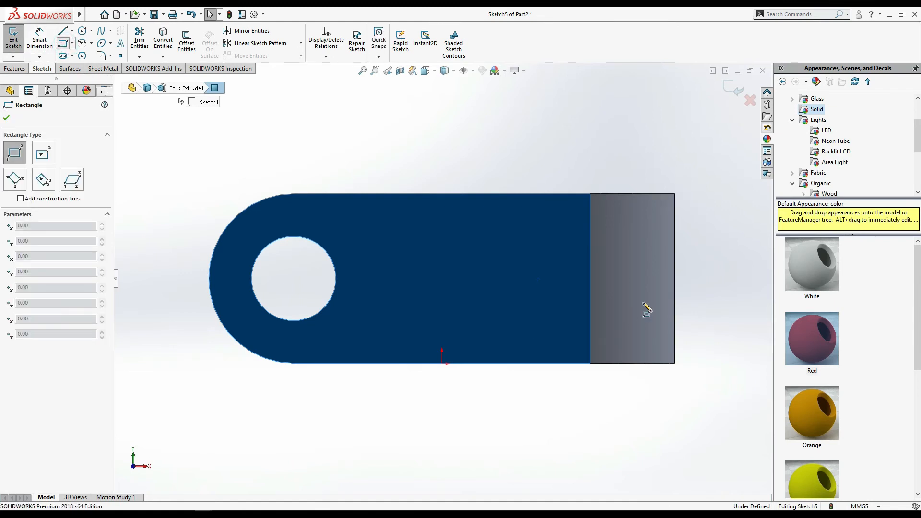
{"action": "left_click", "coordinate": [673, 251]}
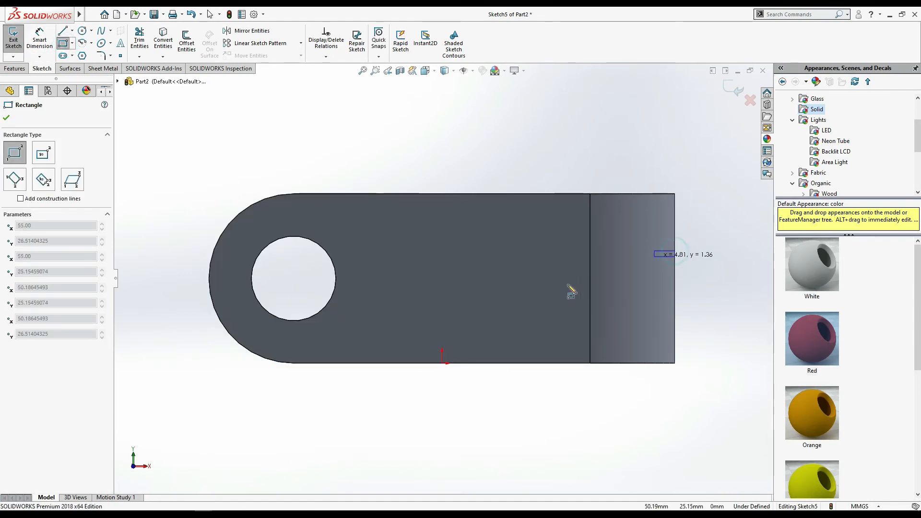
{"action": "left_click", "coordinate": [528, 294]}
{"action": "key", "text": "Escape"}
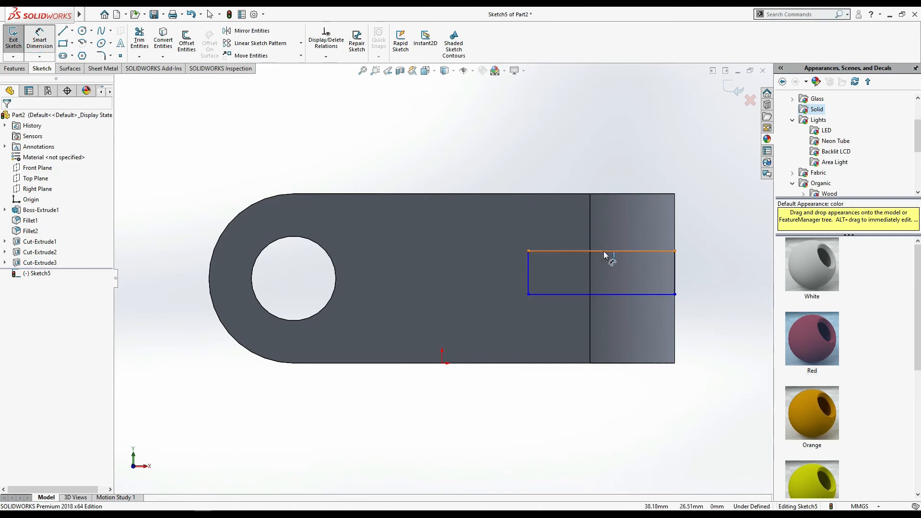
Step: Dimension the front-face slot rectangle as 40 mm long and 16 mm high
{"action": "left_click", "coordinate": [603, 251]}
{"action": "left_click", "coordinate": [598, 173]}
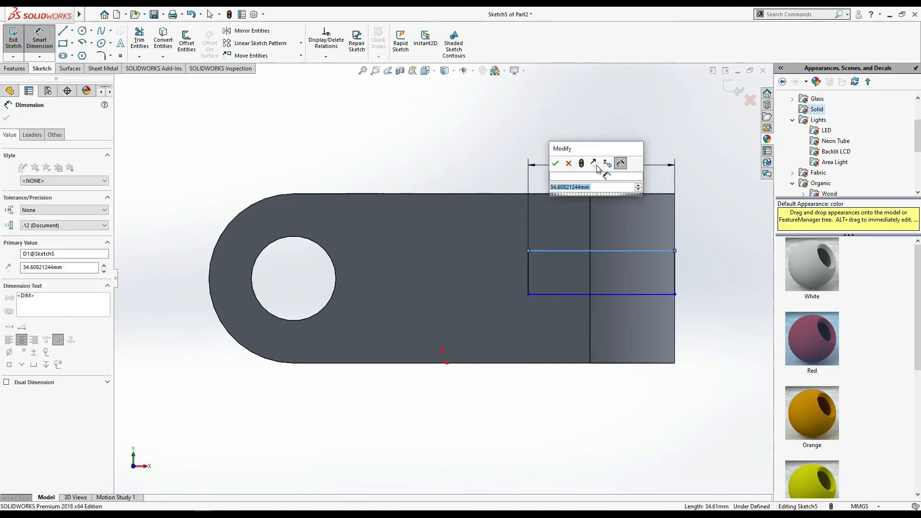
{"action": "type", "text": "40"}
{"action": "key", "text": "Return"}
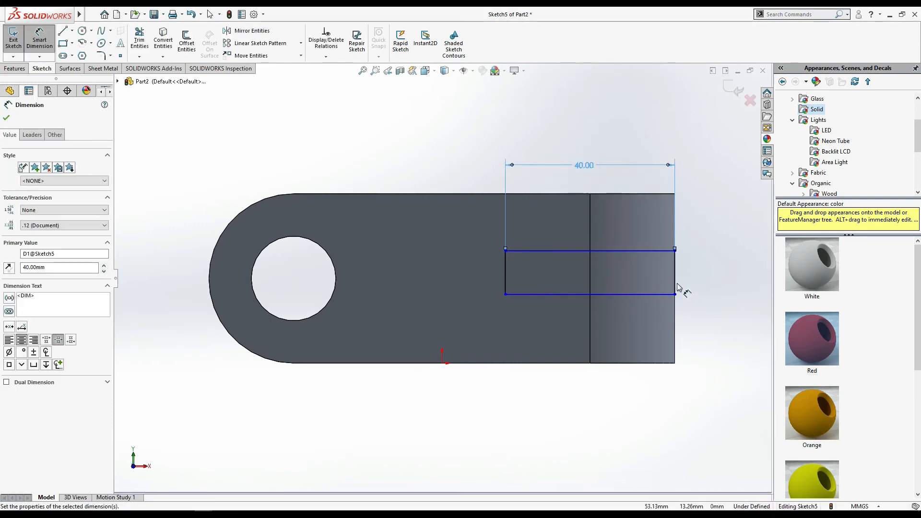
{"action": "left_click", "coordinate": [675, 280]}
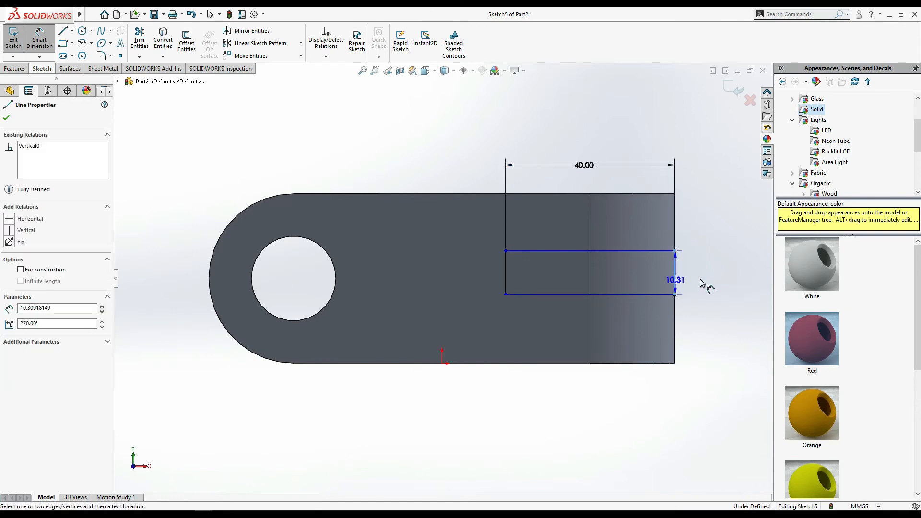
{"action": "left_click", "coordinate": [700, 282]}
{"action": "type", "text": "16"}
{"action": "key", "text": "Return"}
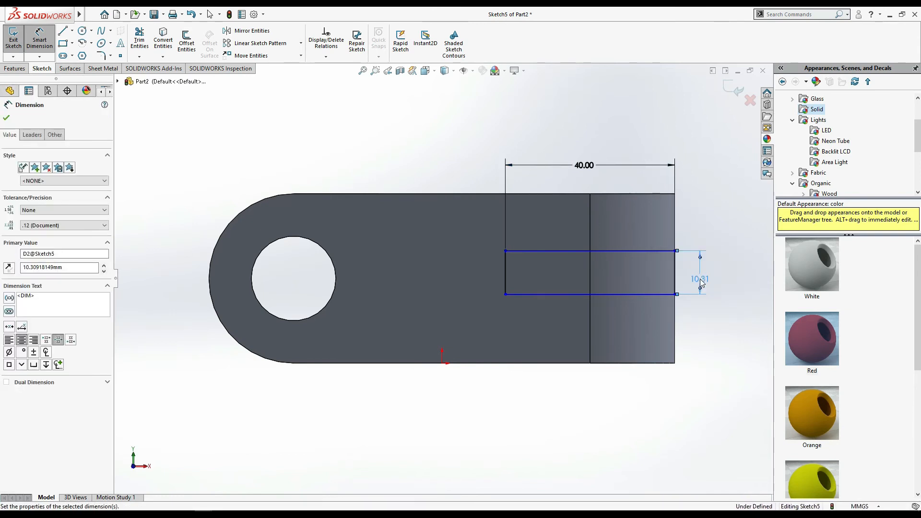
Step: Set the distance between the front-face rectangle's upper side and the block's top edge to 12 mm
{"action": "left_click", "coordinate": [644, 251]}
{"action": "left_click", "coordinate": [640, 194]}
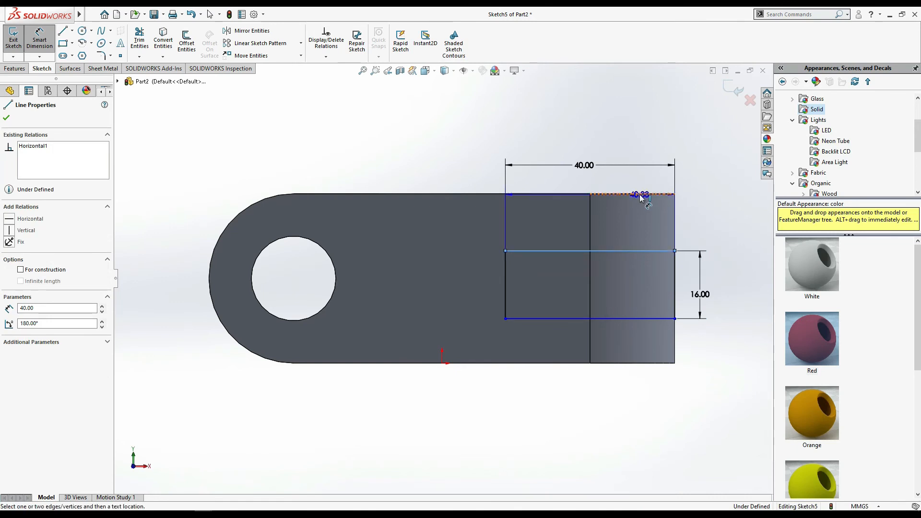
{"action": "left_click", "coordinate": [705, 223]}
{"action": "type", "text": "12"}
{"action": "key", "text": "Return"}
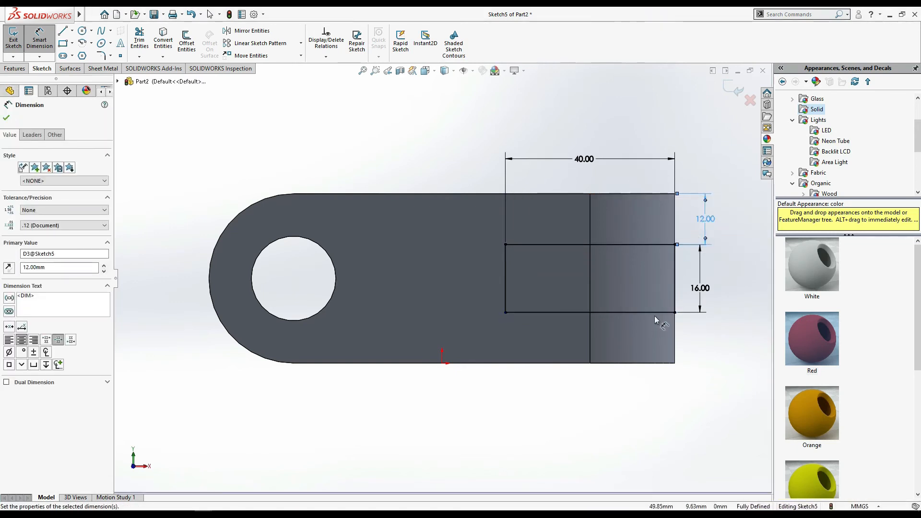
Step: Add a driven dimension between the slot rectangle's lower side and the block's bottom edge
{"action": "left_click", "coordinate": [655, 312]}
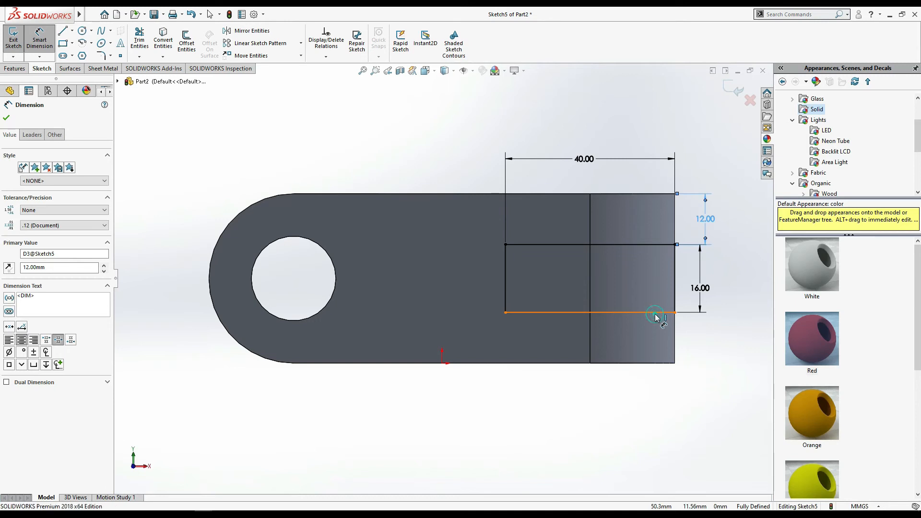
{"action": "left_click", "coordinate": [652, 363]}
{"action": "left_click", "coordinate": [702, 341]}
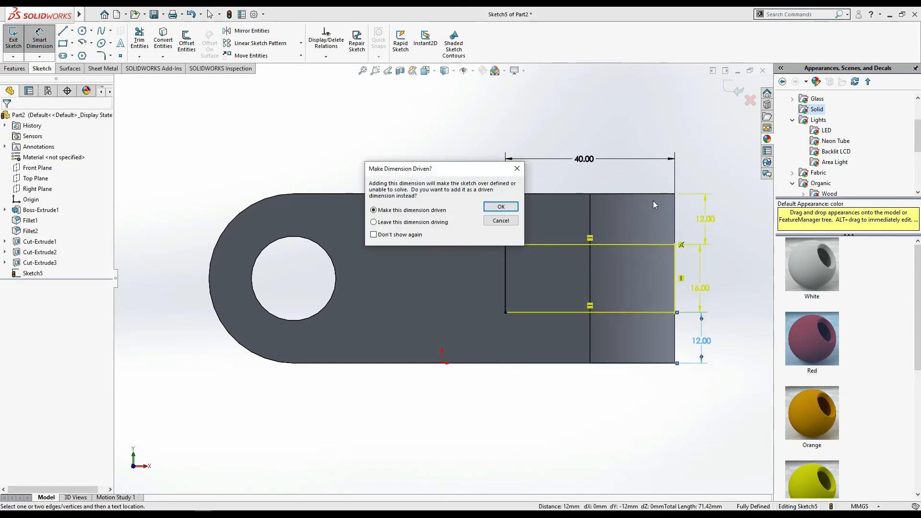
{"action": "left_click", "coordinate": [498, 206]}
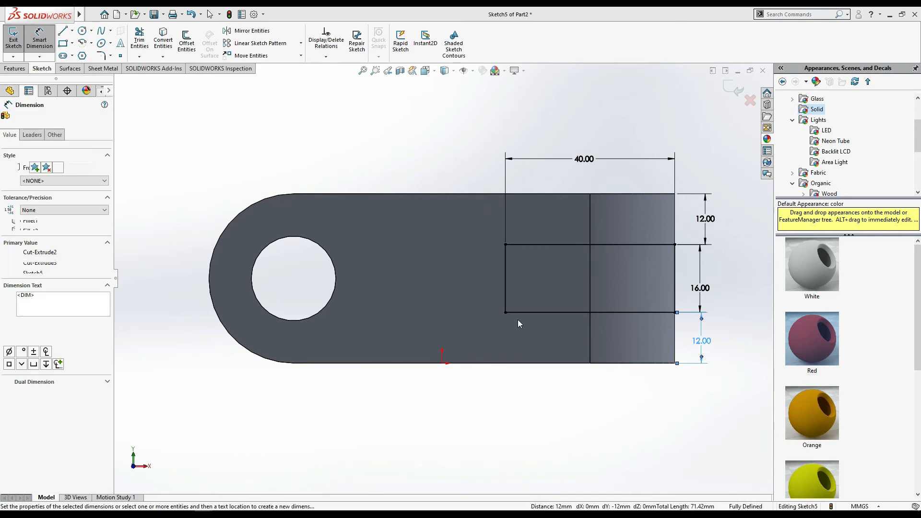
{"action": "key", "text": "z"}
{"action": "key", "text": "z"}
{"action": "middle_click_drag", "start_coordinate": [556, 389], "coordinate": [551, 236]}
{"action": "left_click", "coordinate": [7, 118]}
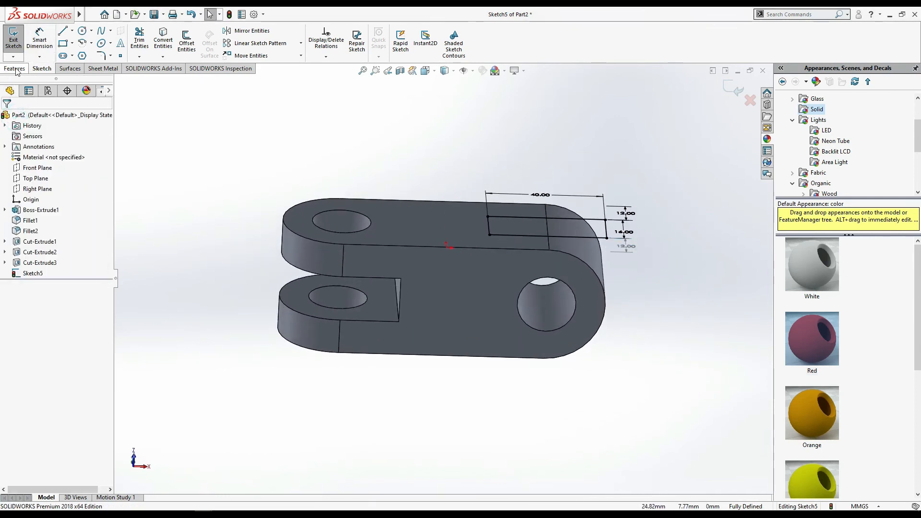
Step: Cut the second fork slot from the front-face rectangle with an Extruded Cut set to Through All
{"action": "left_click", "coordinate": [14, 68]}
{"action": "left_click", "coordinate": [144, 45]}
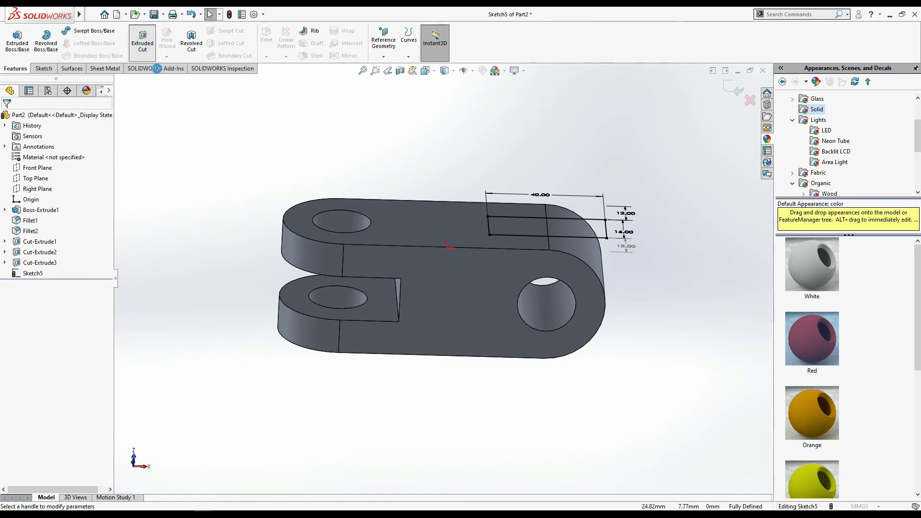
{"action": "left_click", "coordinate": [58, 176]}
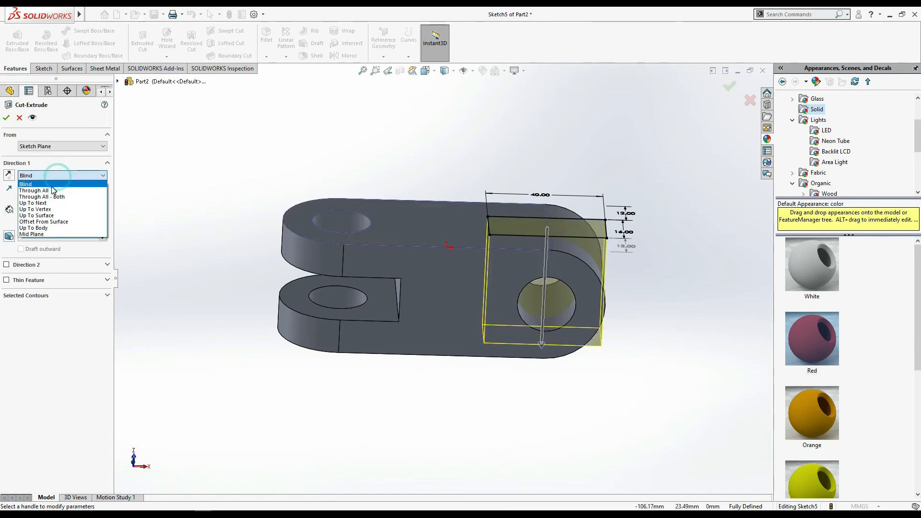
{"action": "left_click", "coordinate": [33, 187]}
{"action": "left_click", "coordinate": [6, 117]}
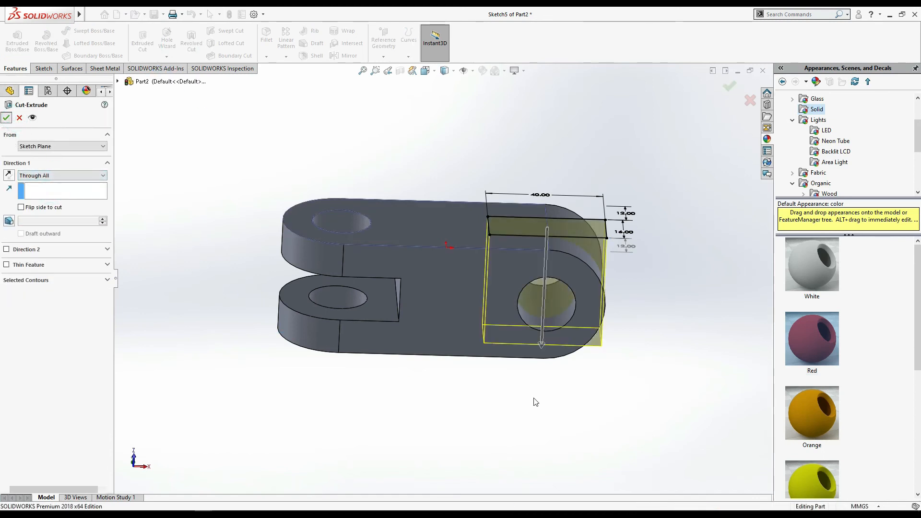
Step: Apply the Red appearance to the whole part and change its color to light pink, RGB 255, 192, 192
{"action": "middle_click_drag", "start_coordinate": [664, 303], "coordinate": [701, 381]}
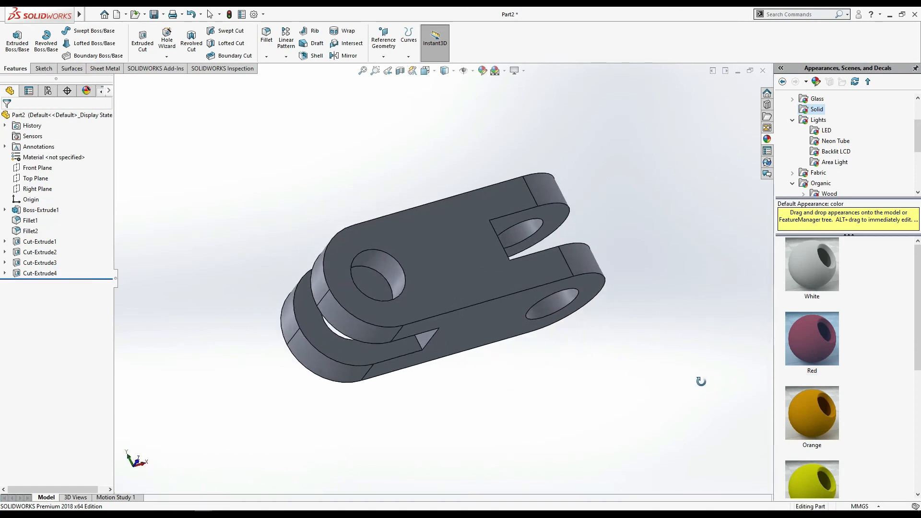
{"action": "middle_click_drag", "start_coordinate": [666, 341], "coordinate": [604, 271]}
{"action": "left_click_drag", "start_coordinate": [812, 338], "coordinate": [452, 269]}
{"action": "left_click", "coordinate": [483, 72]}
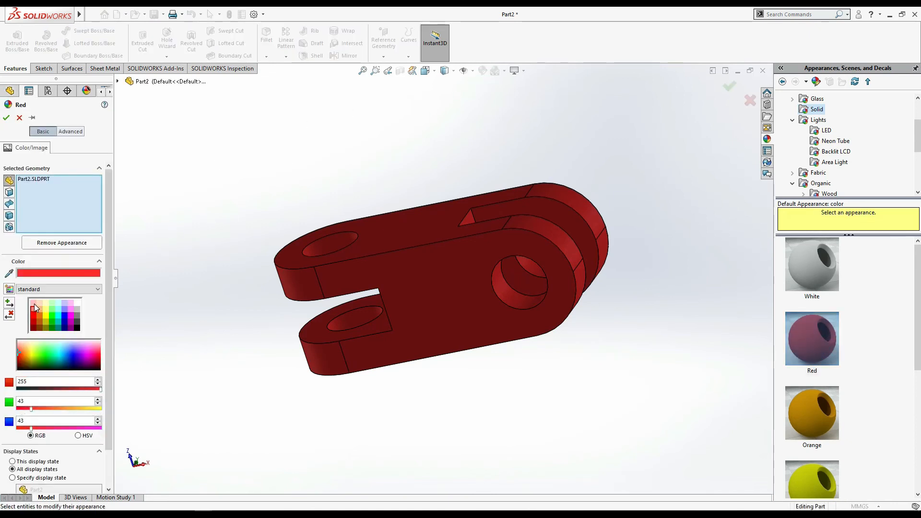
{"action": "left_click", "coordinate": [33, 304]}
{"action": "scroll", "coordinate": [240, 378], "scroll_direction": "up", "scroll_amount": 1}
{"action": "middle_click_drag", "start_coordinate": [241, 378], "coordinate": [296, 406]}
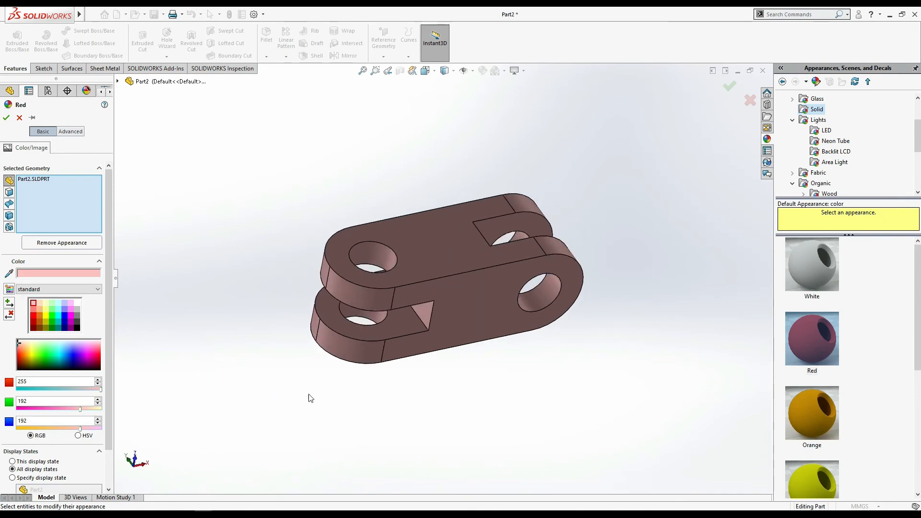
{"action": "left_click", "coordinate": [524, 71]}
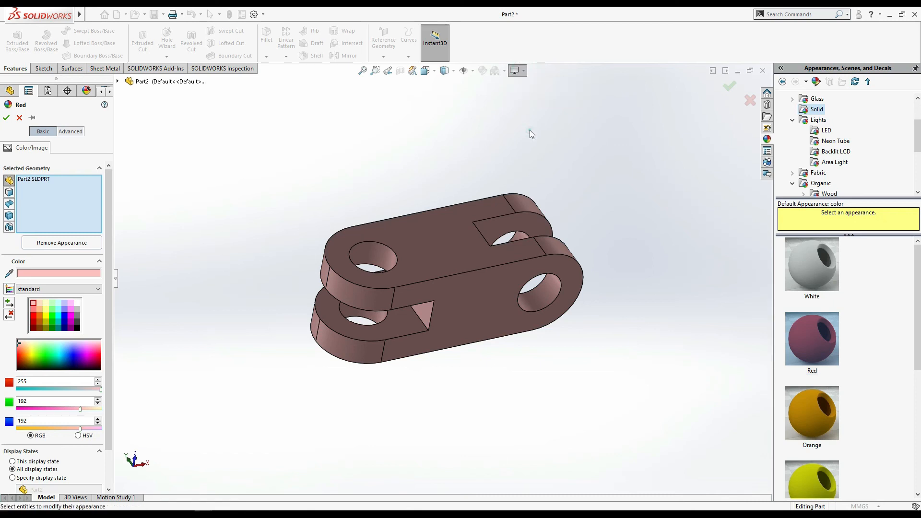
{"action": "left_click", "coordinate": [6, 117]}
{"action": "left_click", "coordinate": [341, 148]}
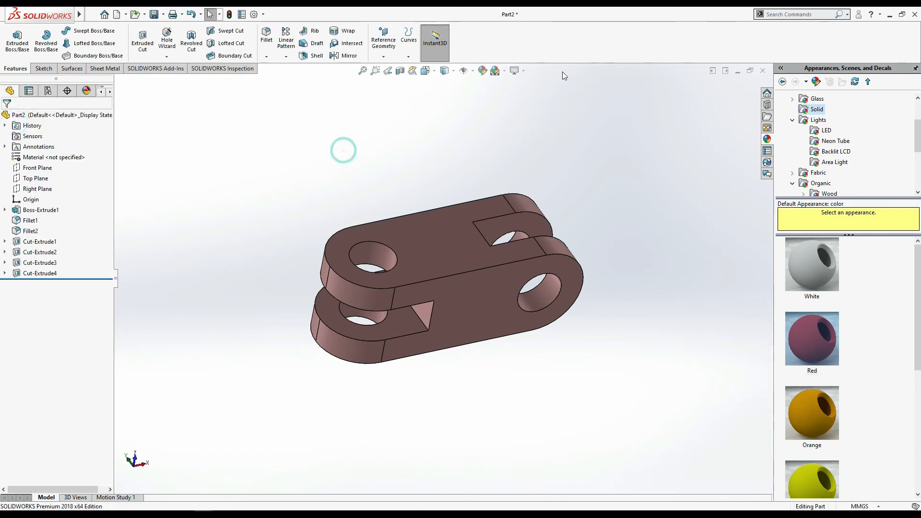
Step: Turn on the Perspective display and apply the Plain White scene
{"action": "left_click", "coordinate": [523, 70]}
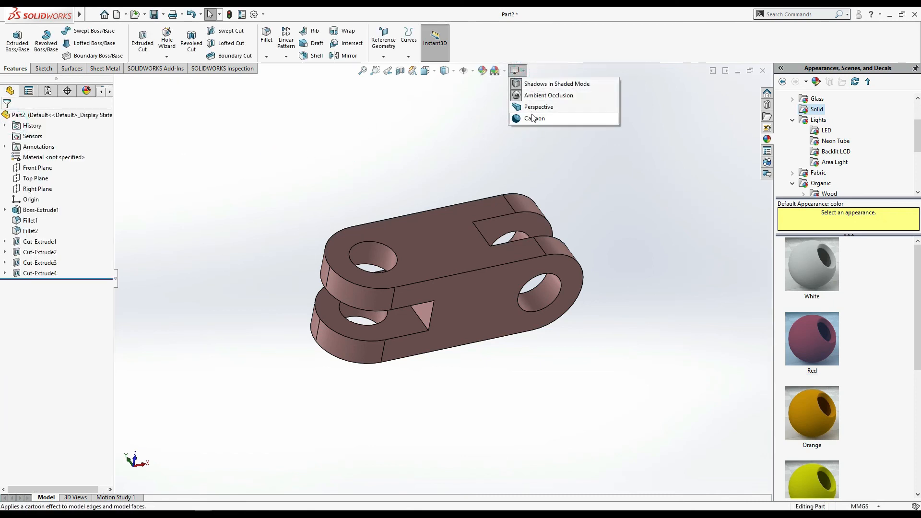
{"action": "left_click", "coordinate": [535, 107]}
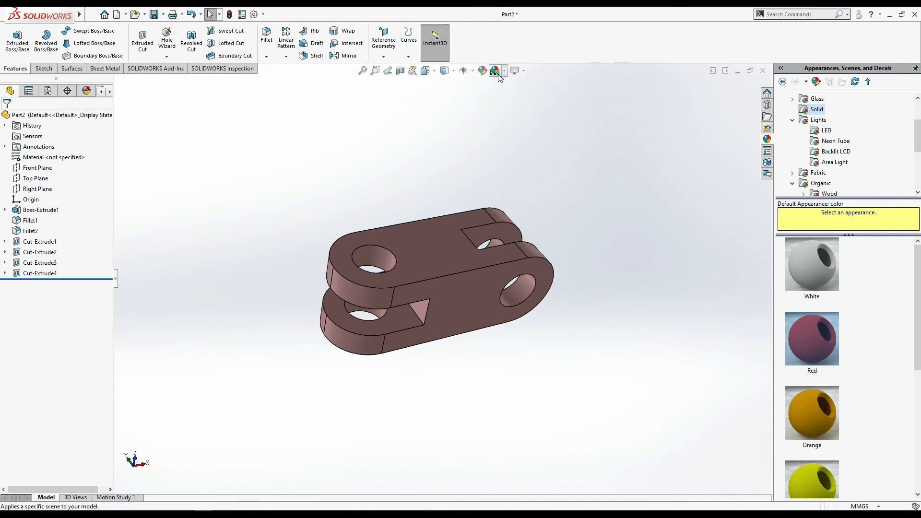
{"action": "left_click", "coordinate": [504, 72]}
{"action": "left_click", "coordinate": [515, 95]}
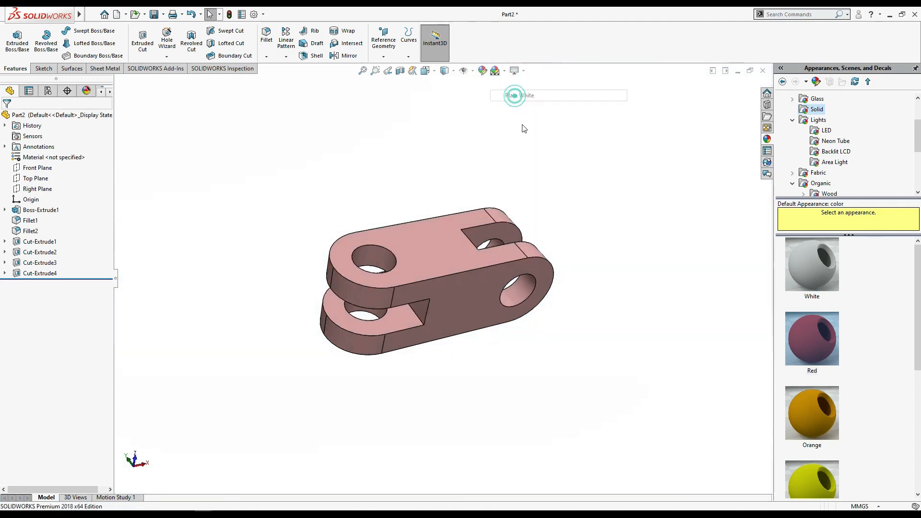
Step: Raise the document's shaded/draft image quality to the edge of the red zone and its wireframe image quality to the maximum
{"action": "middle_click_drag", "start_coordinate": [583, 184], "coordinate": [575, 165]}
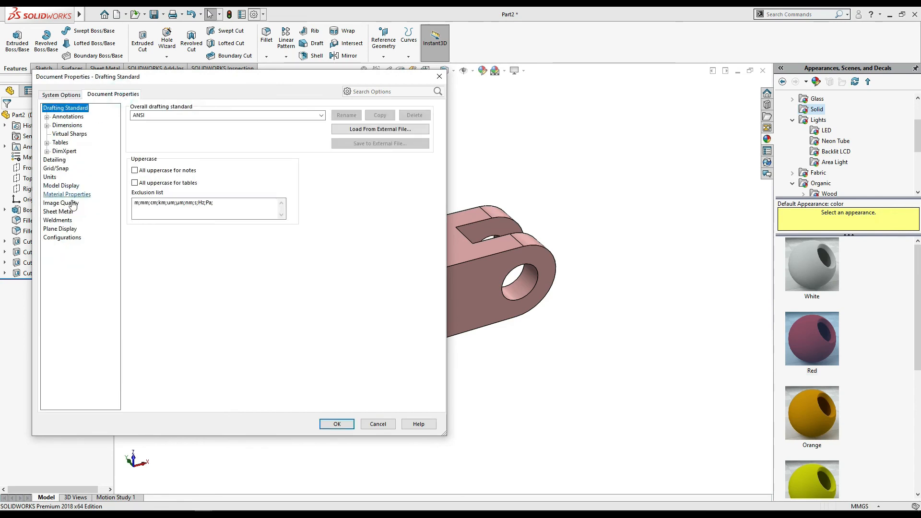
{"action": "left_click", "coordinate": [72, 204]}
{"action": "left_click", "coordinate": [222, 217]}
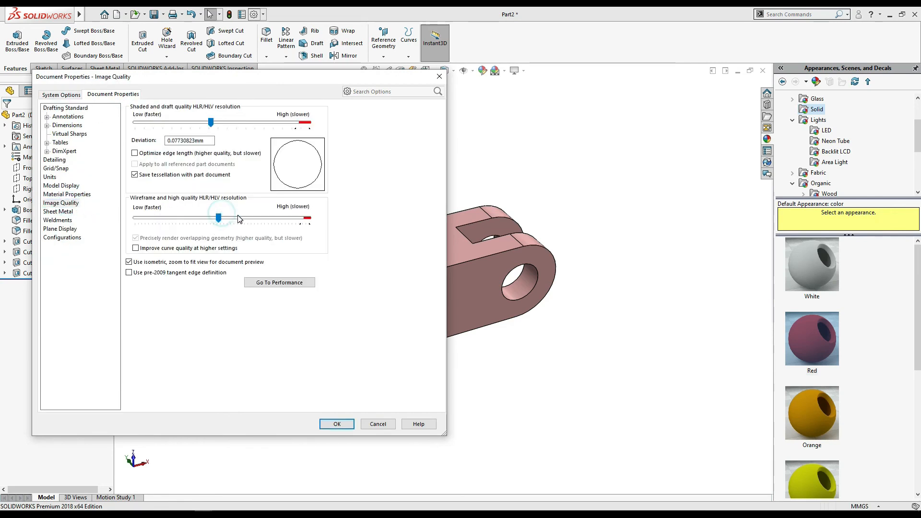
{"action": "left_click", "coordinate": [297, 220]}
{"action": "left_click_drag", "start_coordinate": [211, 123], "coordinate": [303, 124]}
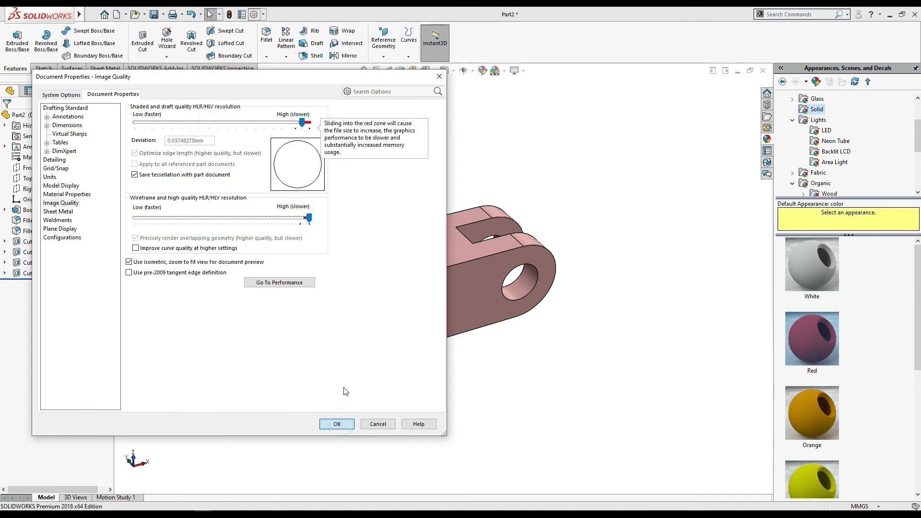
{"action": "left_click", "coordinate": [327, 426]}
Step: Examine the finished link's rounded ends, cross holes and fork slots from several directions
{"action": "middle_click_drag", "start_coordinate": [315, 365], "coordinate": [294, 387]}
{"action": "left_click", "coordinate": [425, 70]}
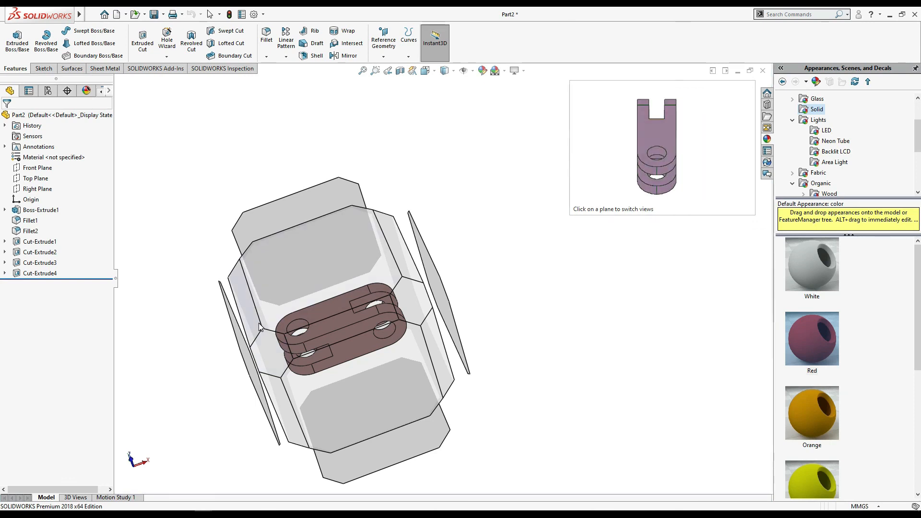
{"action": "left_click", "coordinate": [281, 351]}
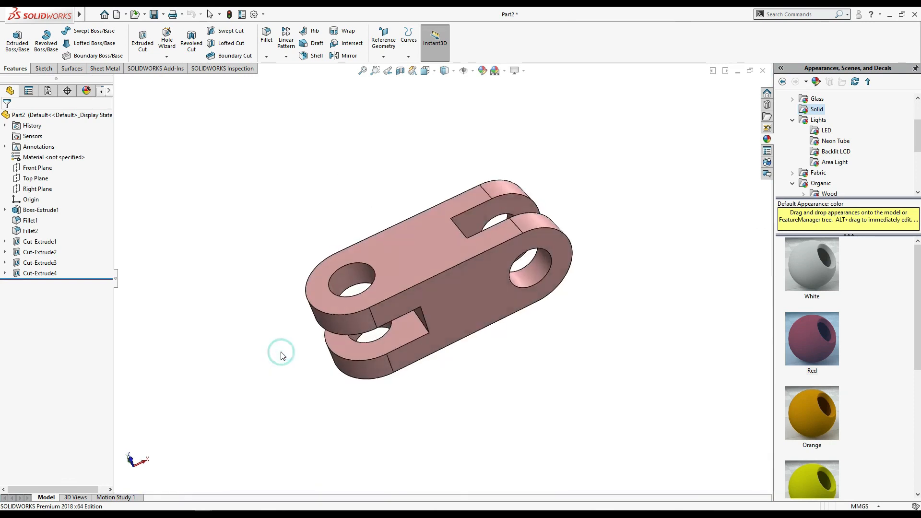
{"action": "middle_click_drag", "start_coordinate": [586, 217], "coordinate": [439, 263]}
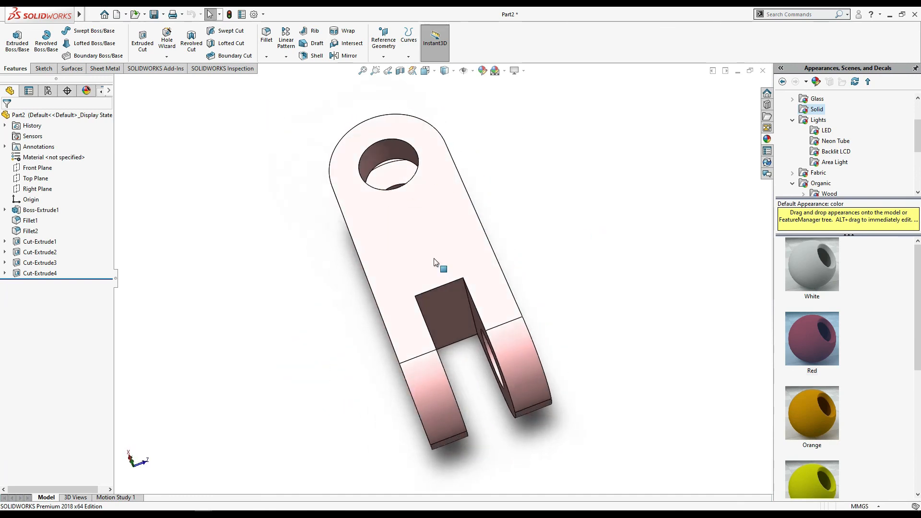
{"action": "middle_click_drag", "start_coordinate": [583, 315], "coordinate": [498, 337]}
{"action": "scroll", "coordinate": [523, 310], "scroll_direction": "up", "scroll_amount": 2}
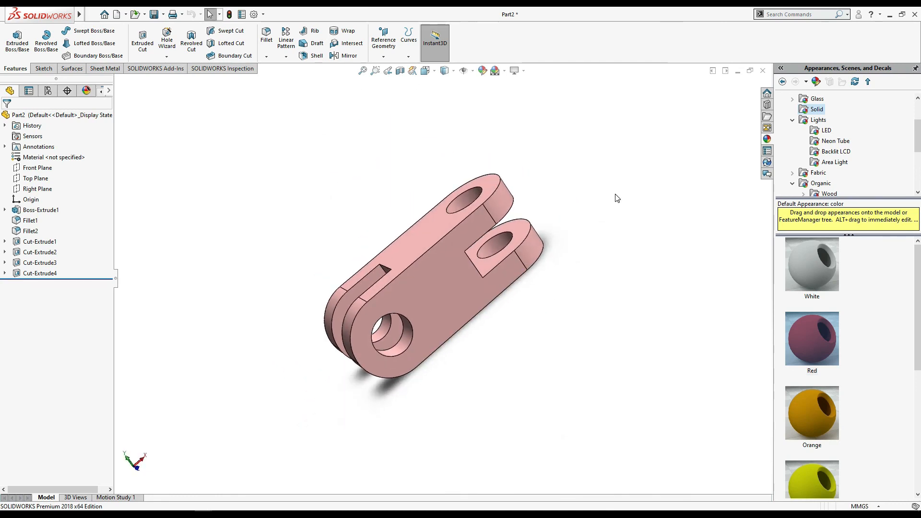
{"action": "middle_click_drag", "start_coordinate": [617, 198], "coordinate": [616, 334]}
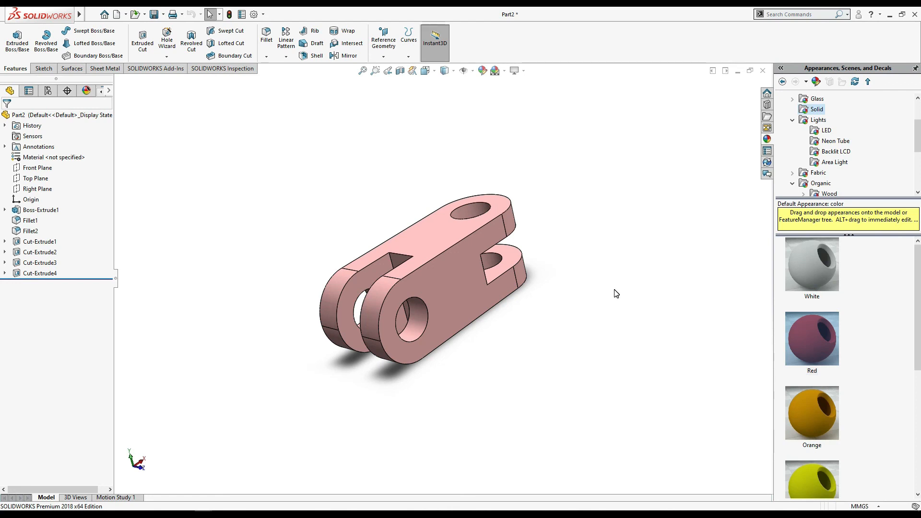